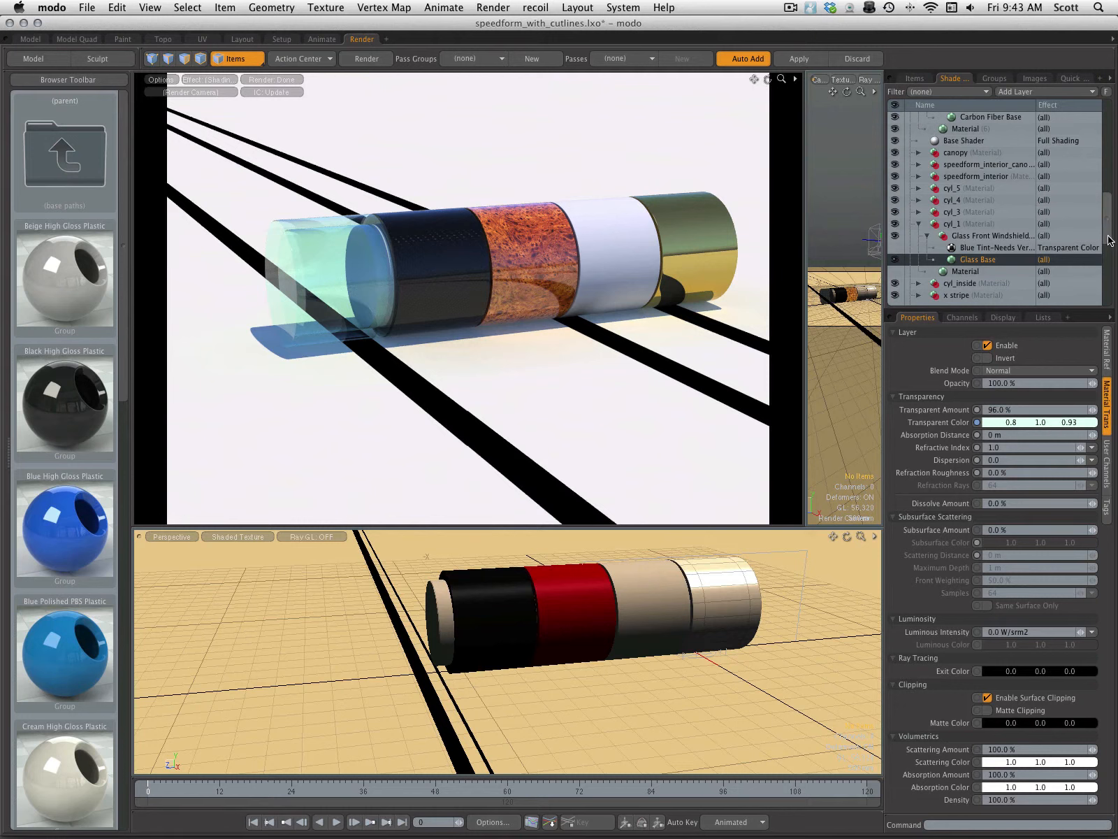
# - Inspect the glass cyl_1 segment and its neighbouring cylinders in the render preview from closer and from different angles
pyautogui.moveTo(1107, 238); pyautogui.dragTo(1104, 269)
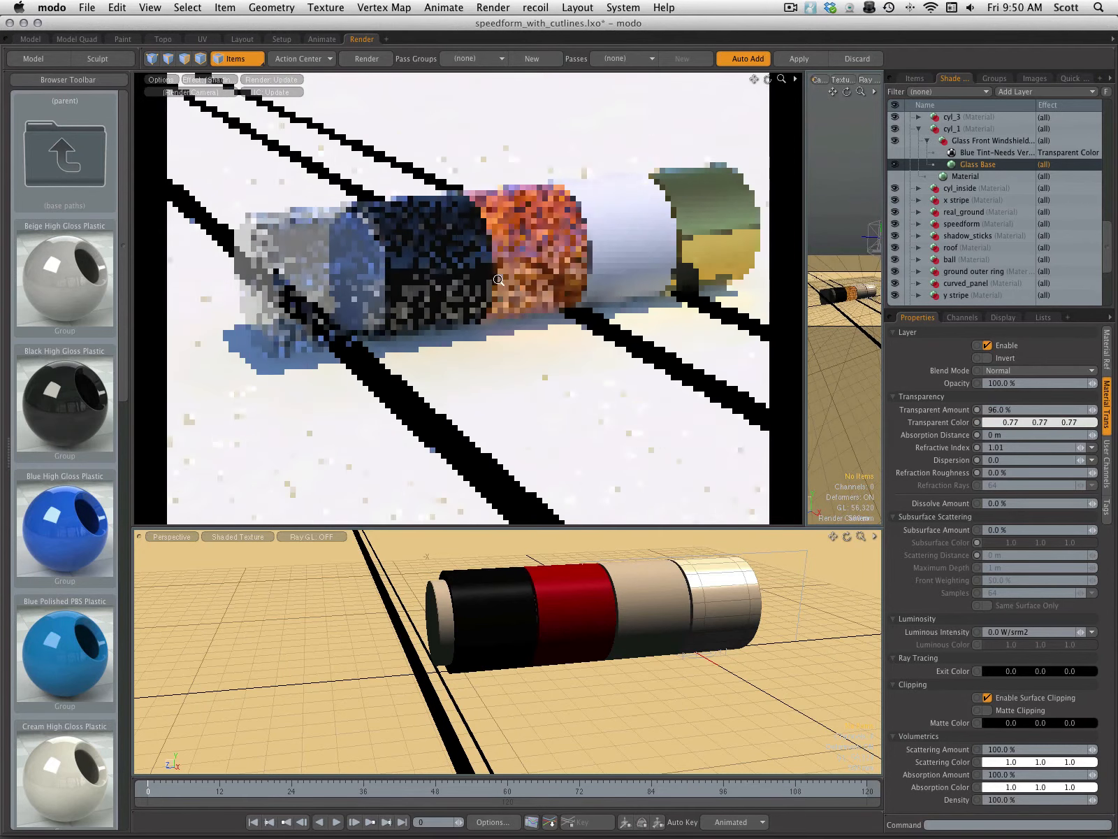
pyautogui.keyDown('ctrl'); pyautogui.keyDown('alt'); pyautogui.moveTo(498, 280); pyautogui.dragTo(529, 370); pyautogui.keyUp('alt'); pyautogui.keyUp('ctrl')
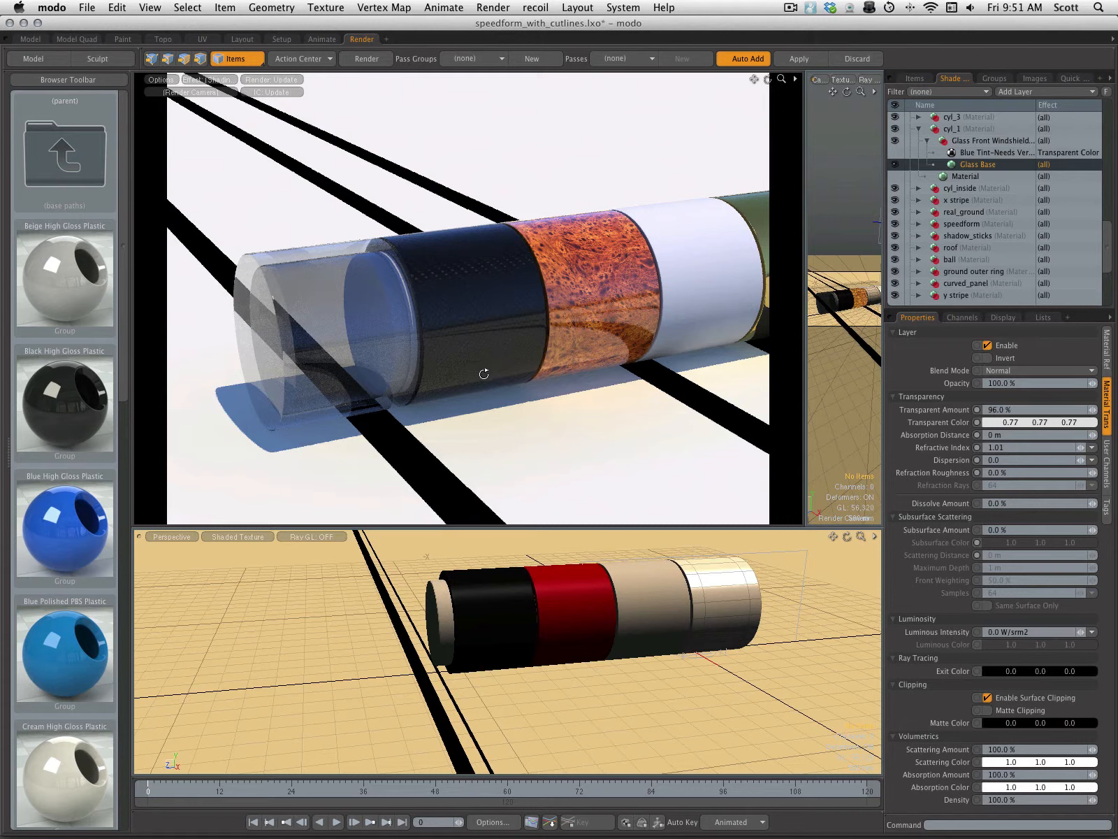
pyautogui.moveTo(479, 375)
pyautogui.keyDown('alt'); pyautogui.mouseDown()
pyautogui.moveTo(503, 370)
pyautogui.moveTo(479, 346)
pyautogui.mouseUp(); pyautogui.keyUp('alt')
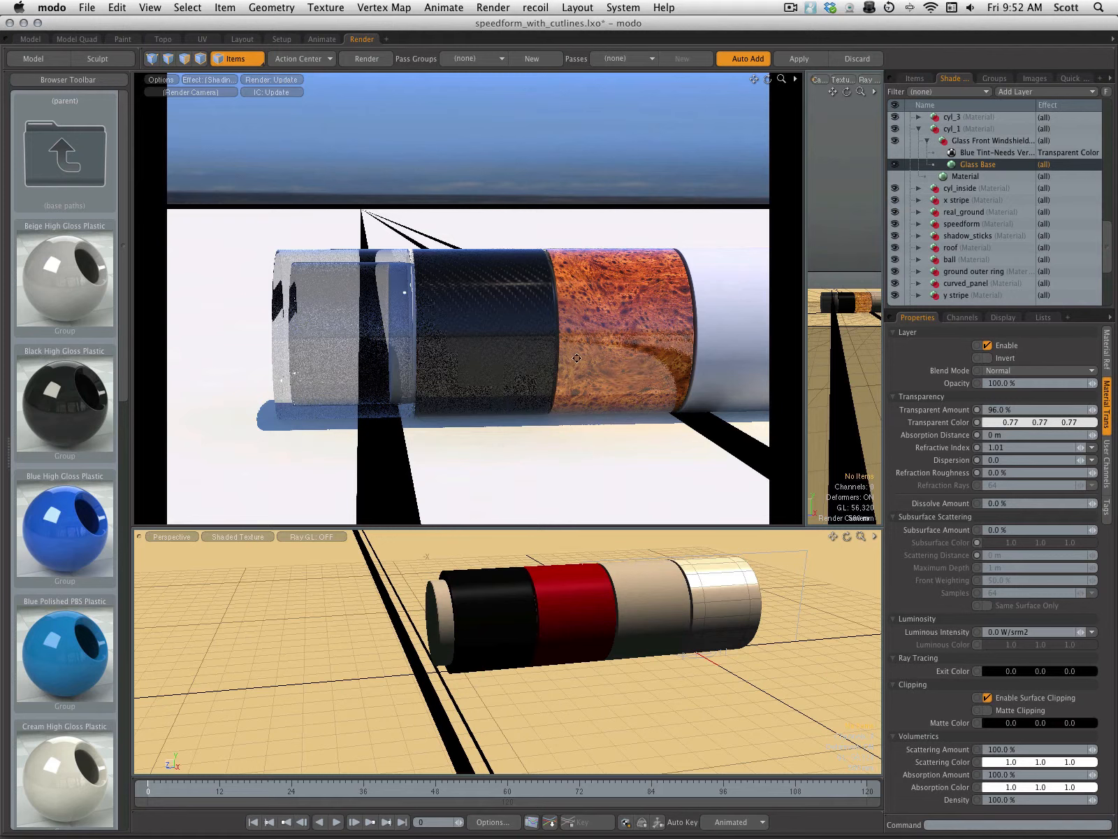
pyautogui.keyDown('alt'); pyautogui.moveTo(564, 356); pyautogui.dragTo(535, 398); pyautogui.keyUp('alt')
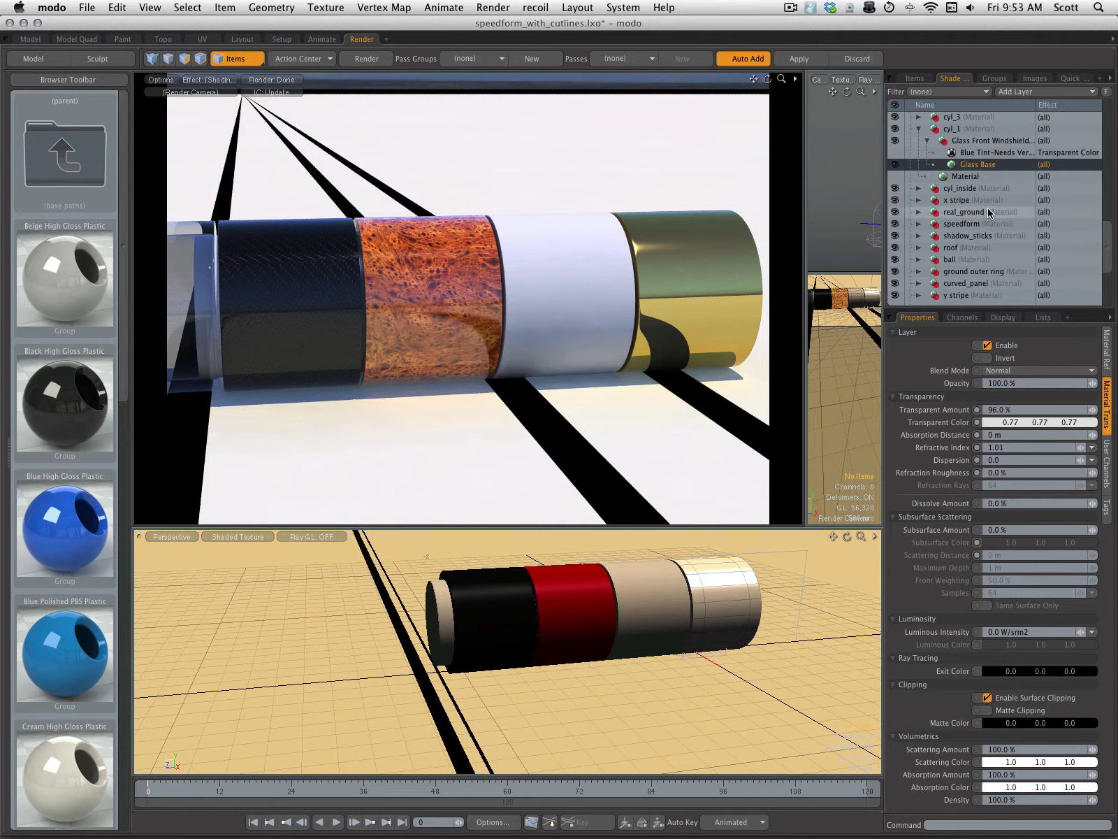
# - Expand the cyl_3 and cyl_4 material groups in the shader tree and select the base Material under cyl_4
pyautogui.scroll(2, 989, 212)
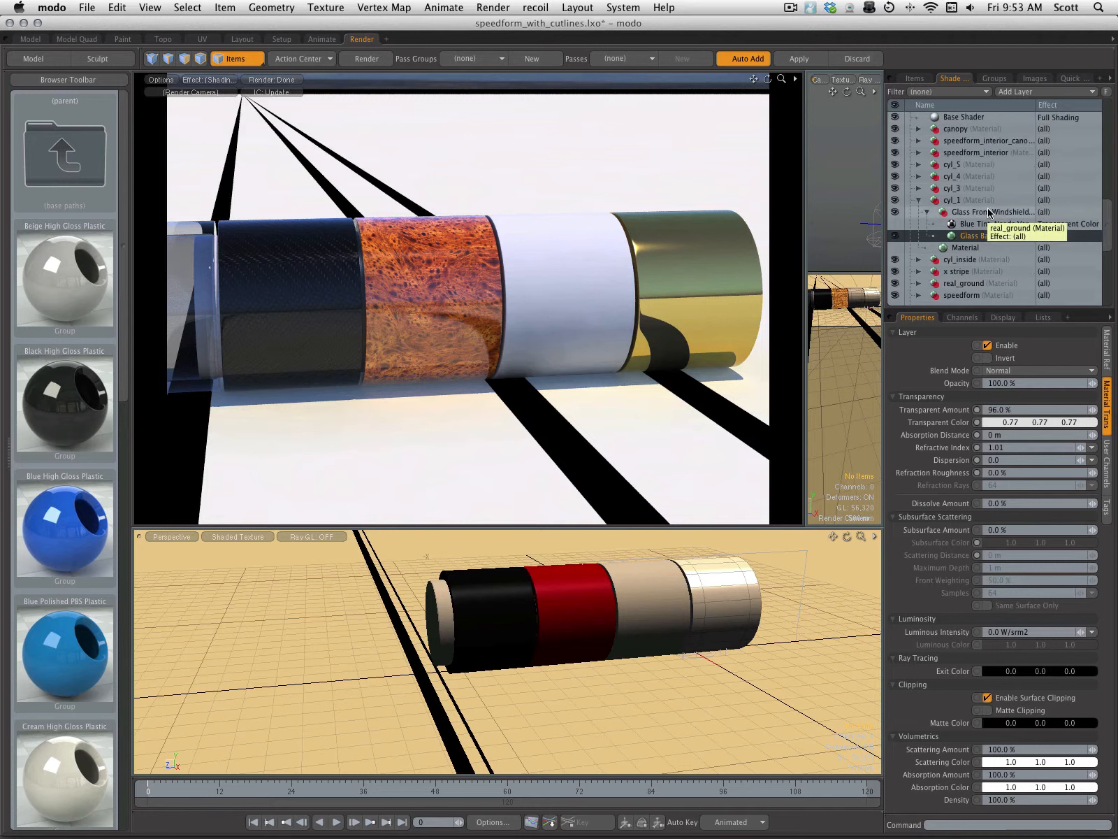
pyautogui.click(918, 188)
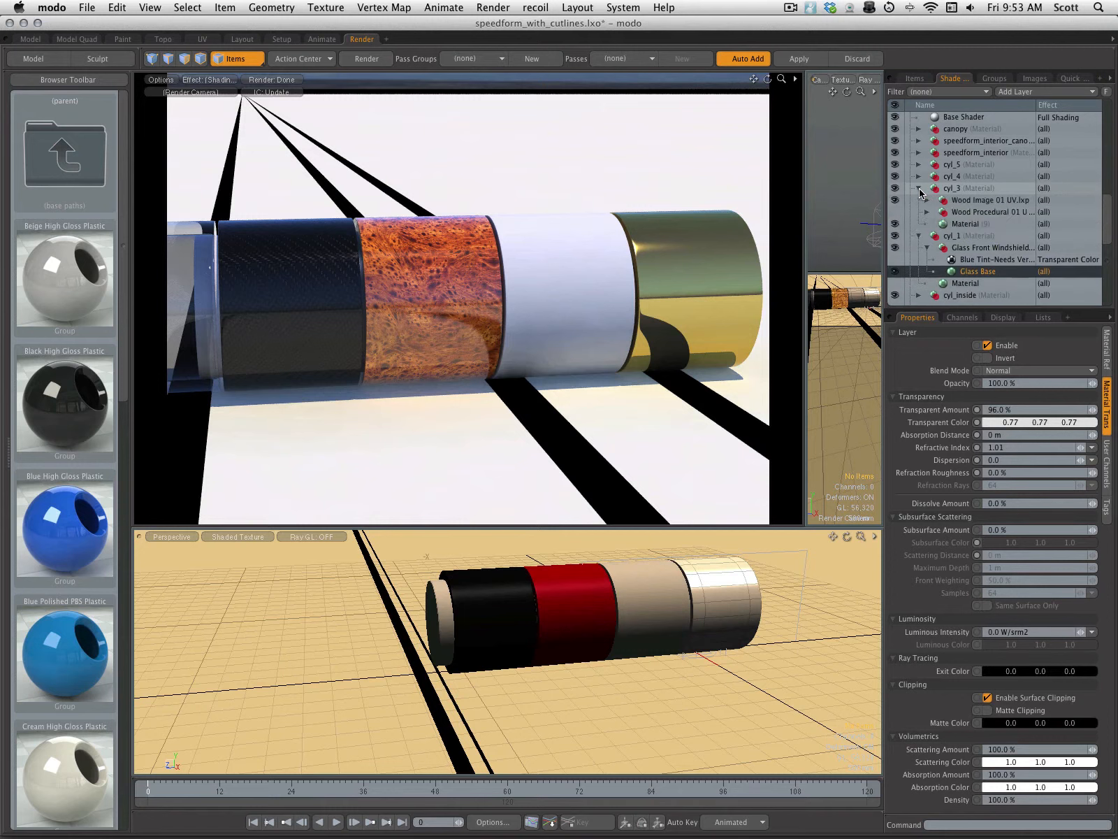
pyautogui.click(918, 176)
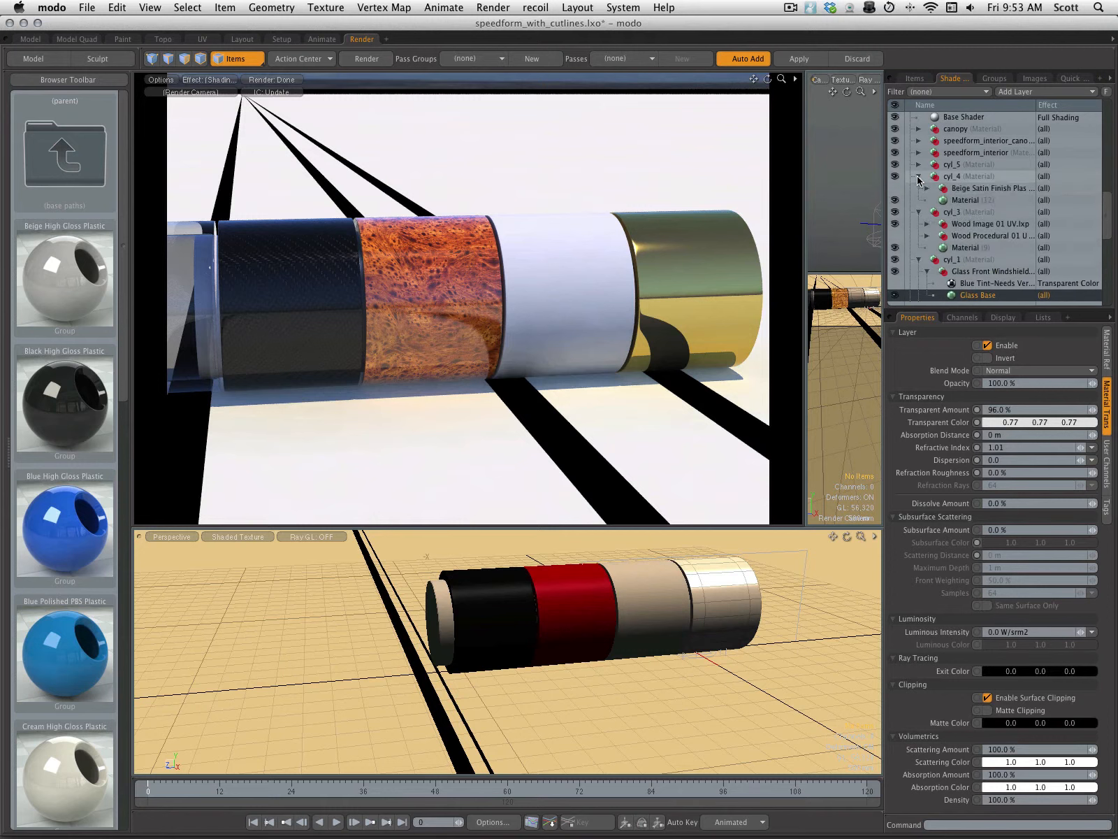
pyautogui.click(964, 201)
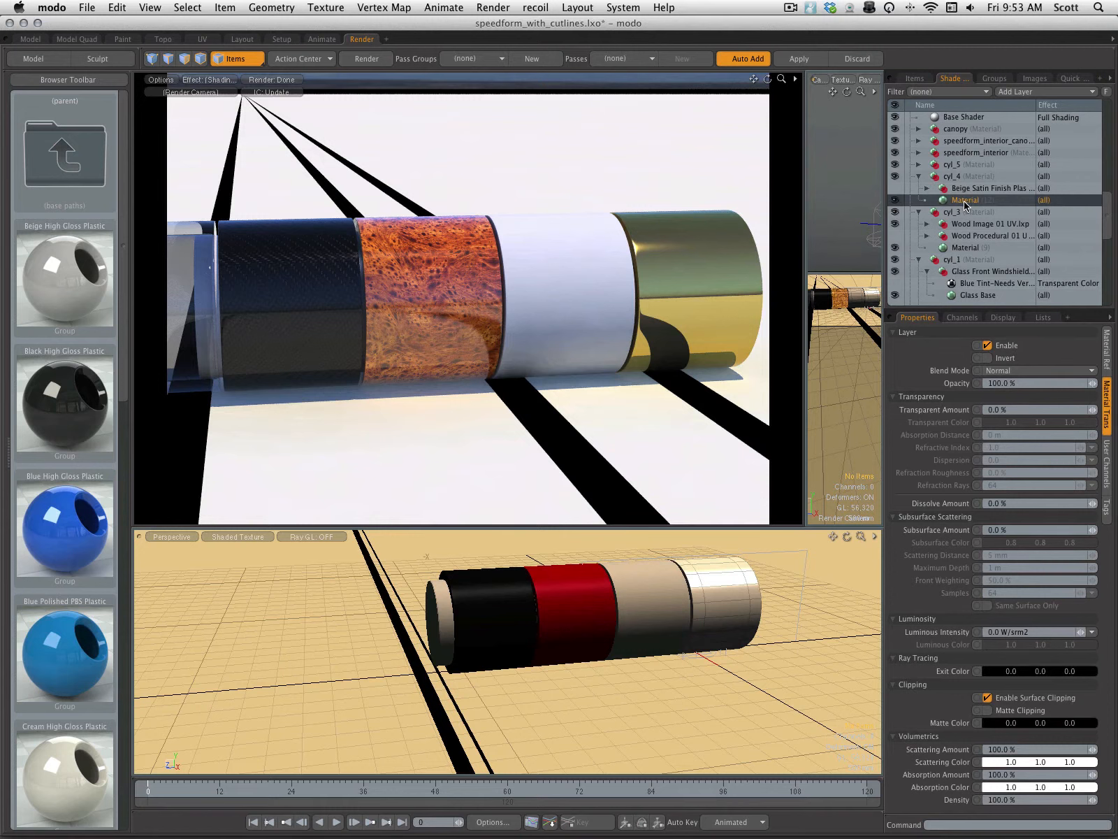
pyautogui.click(927, 189)
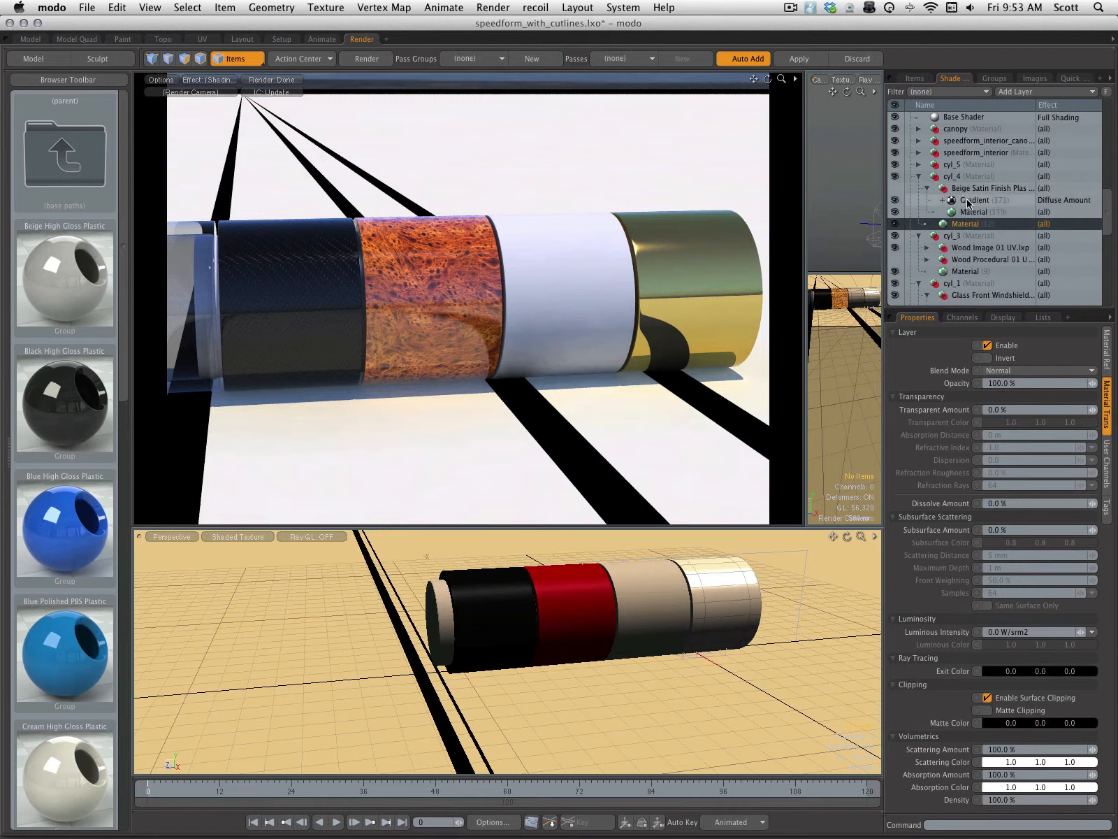
pyautogui.click(927, 189)
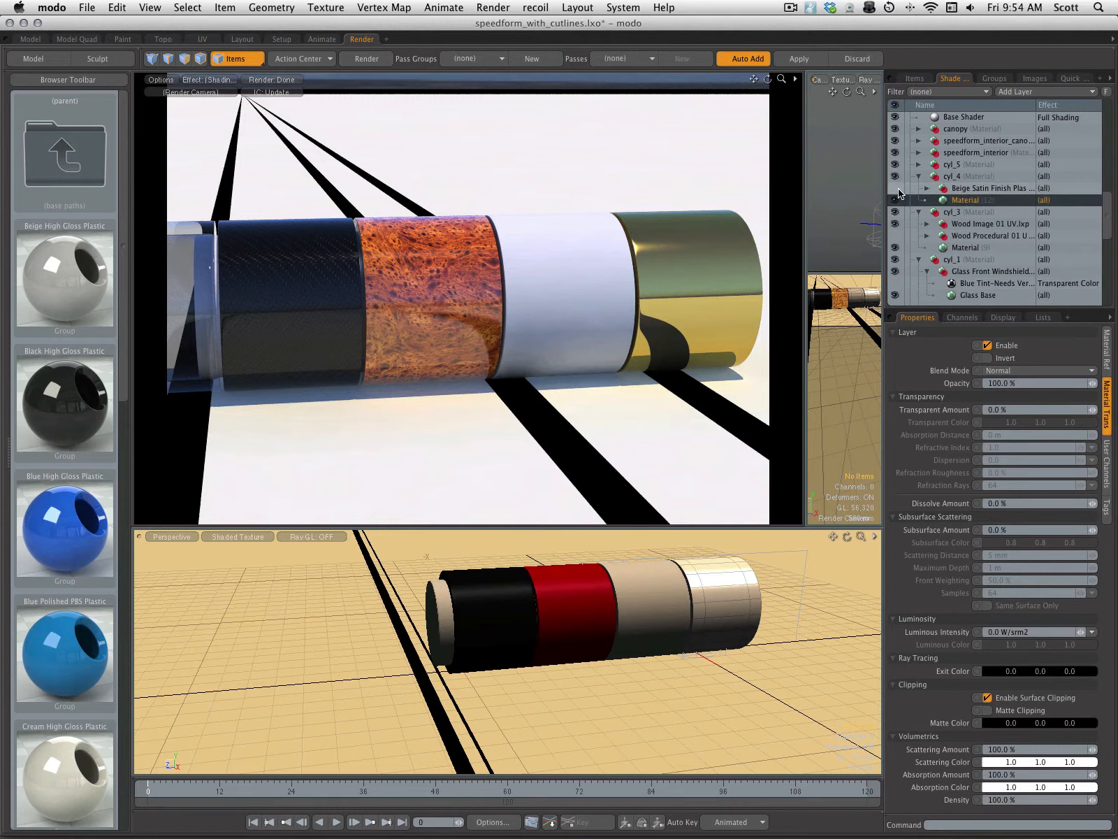
# - Toggle the visibility of cyl_4's Beige Satin Finish group to compare it with the plain base material, leaving it hidden
pyautogui.click(898, 190)
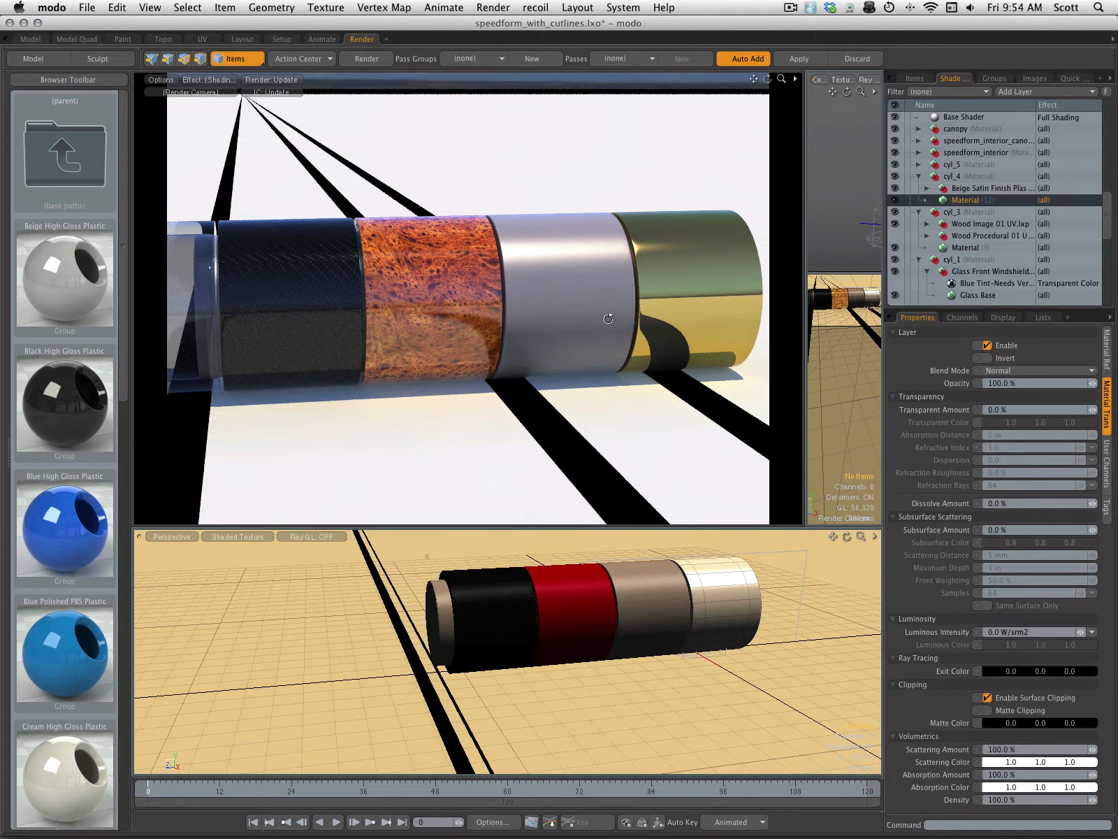
pyautogui.keyDown('alt'); pyautogui.moveTo(607, 319); pyautogui.dragTo(620, 313); pyautogui.keyUp('alt')
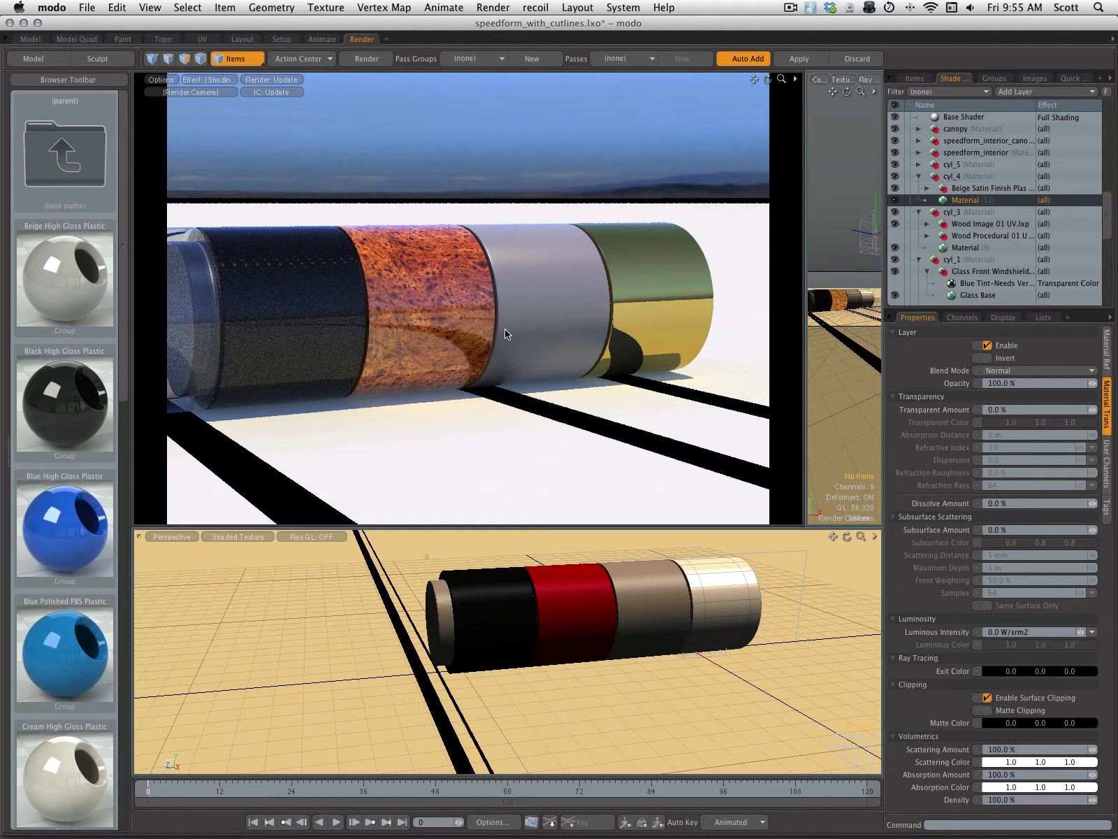
pyautogui.click(896, 199)
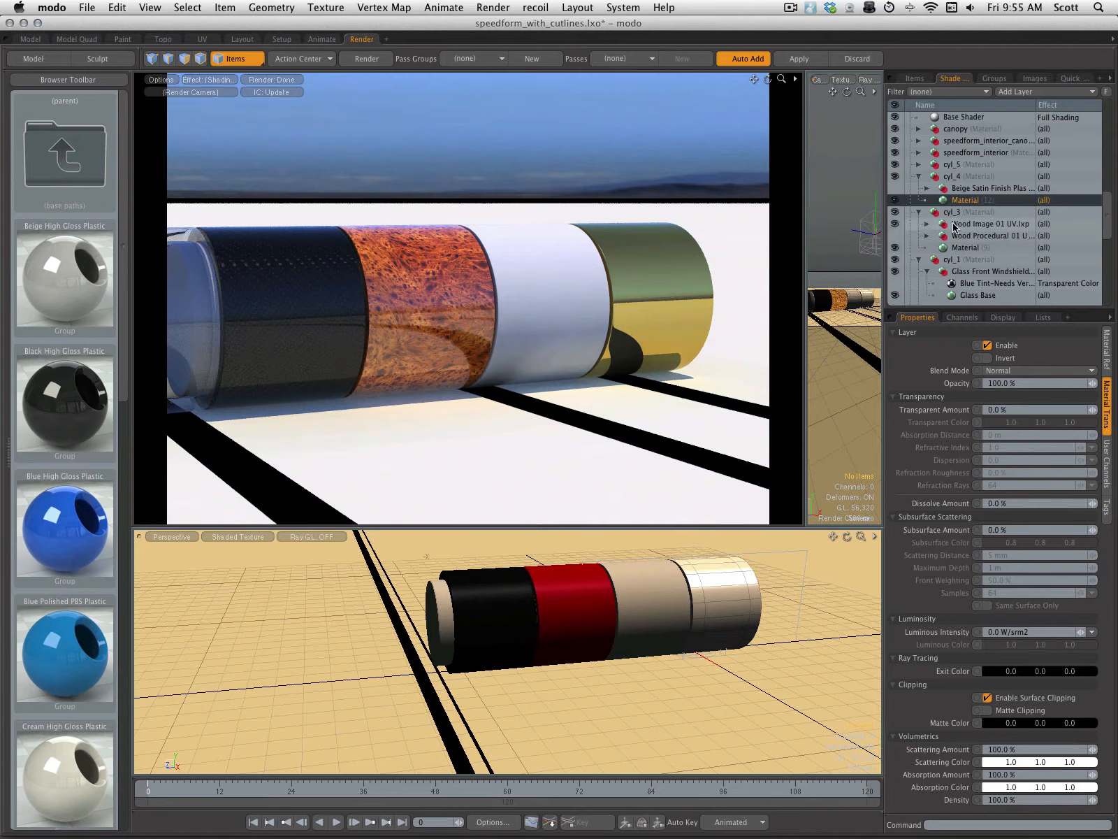
pyautogui.click(895, 189)
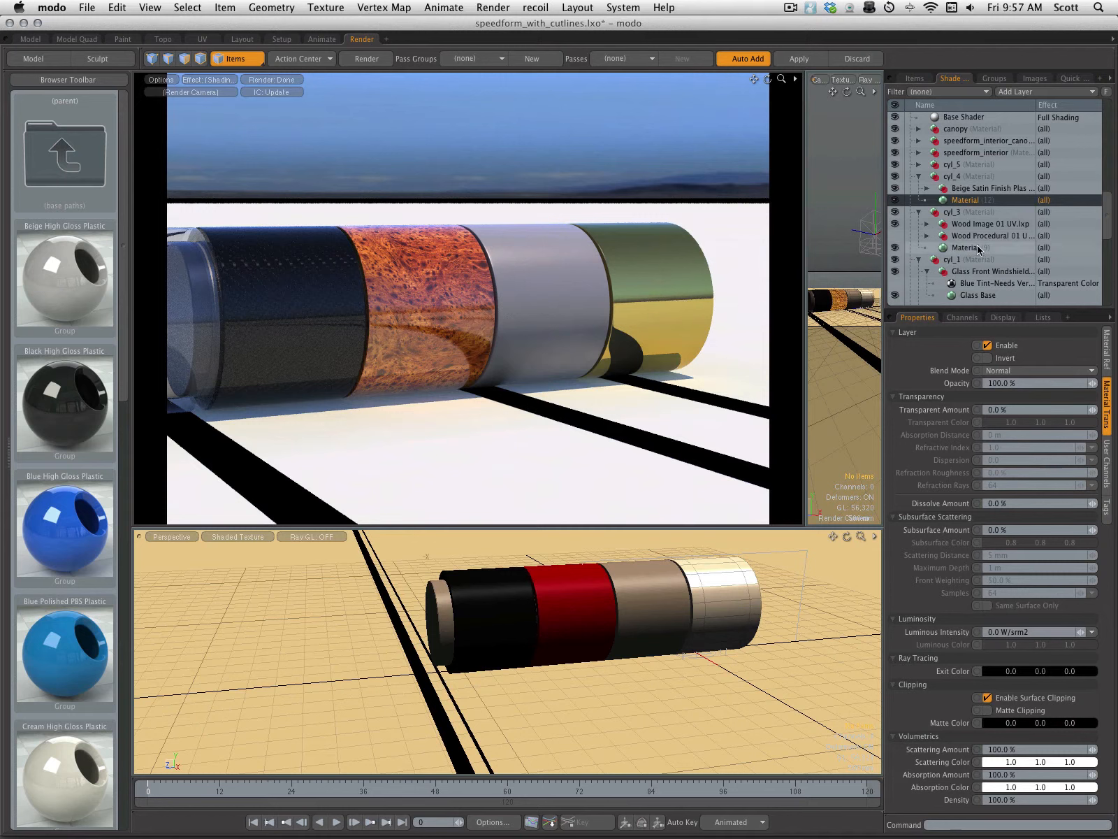
pyautogui.click(895, 188)
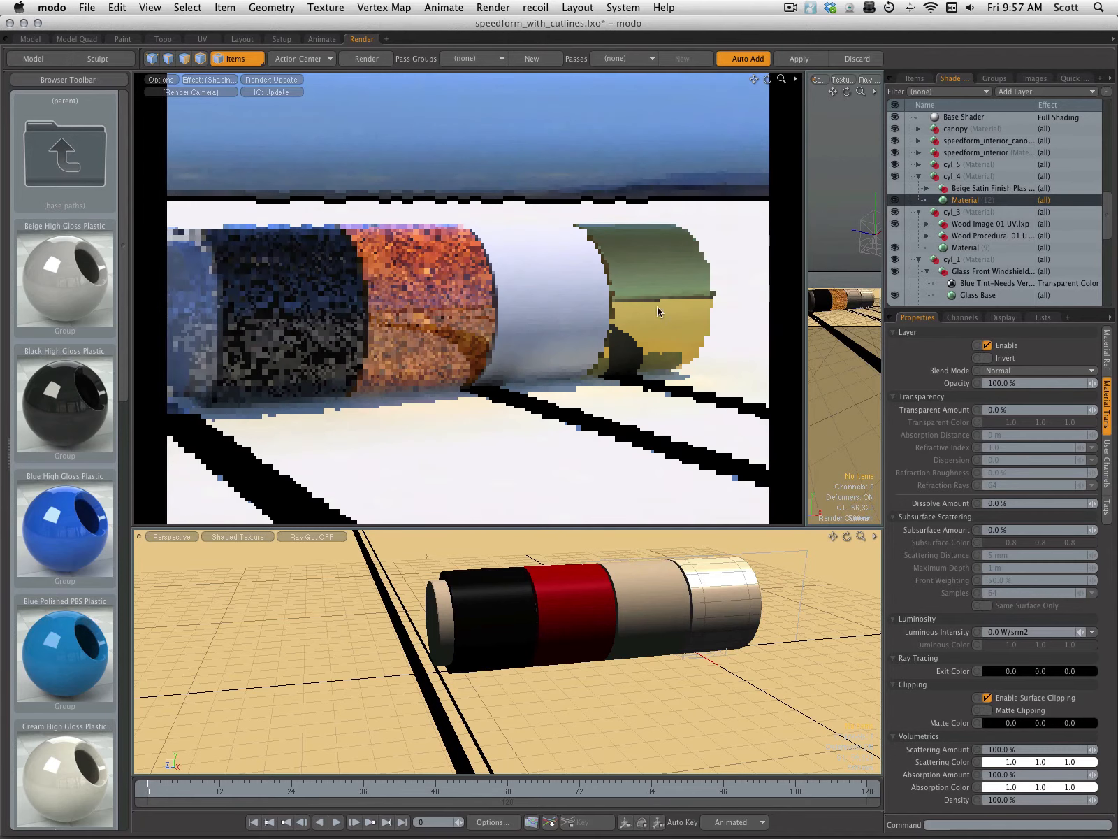
# - Set the cyl_4 base material's roughness to 60% and its diffuse color to dark red (0.61, 0.0, 0.01)
pyautogui.click(1106, 348)
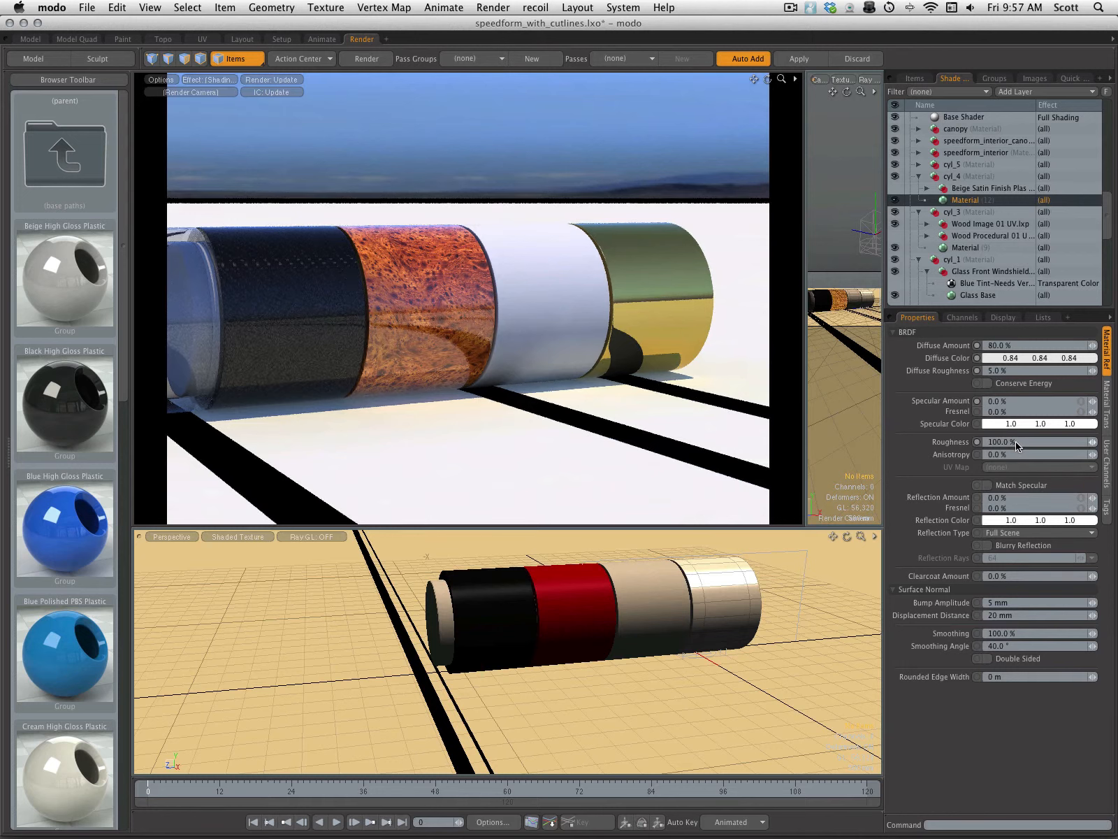
pyautogui.click(996, 442)
pyautogui.write('60')
pyautogui.press('Return')
pyautogui.click(1013, 358)
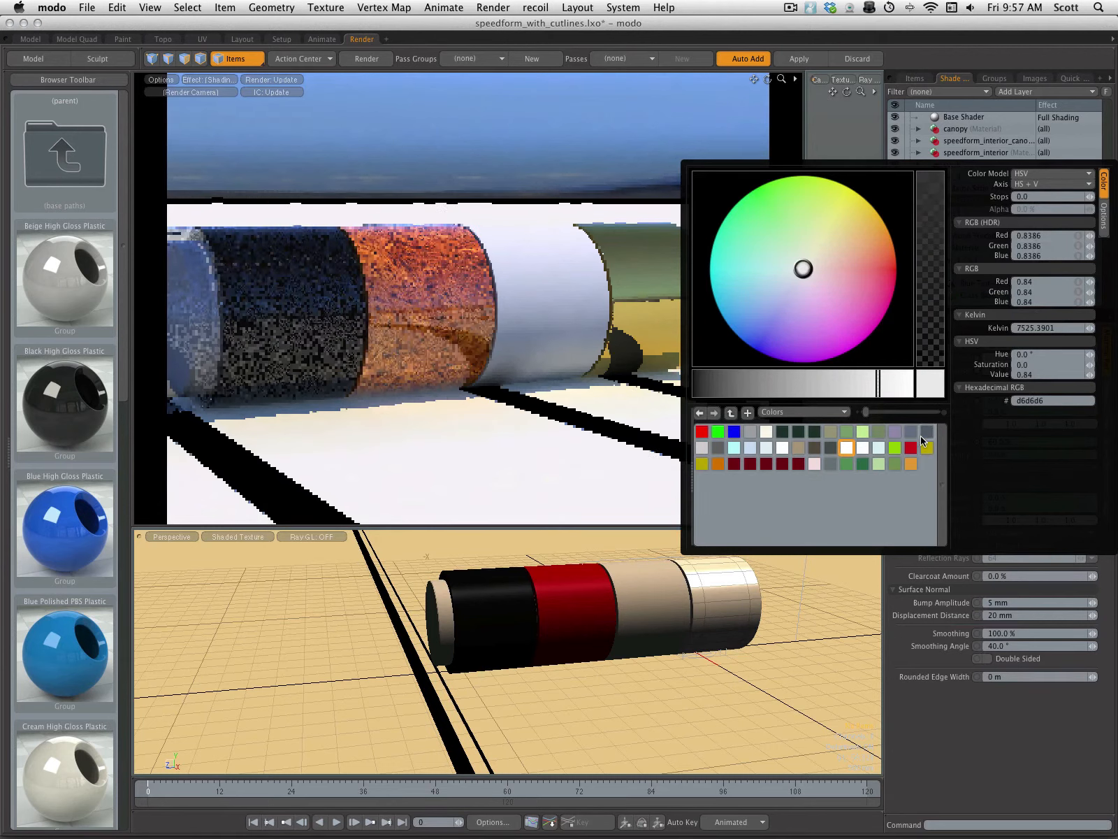
pyautogui.click(911, 449)
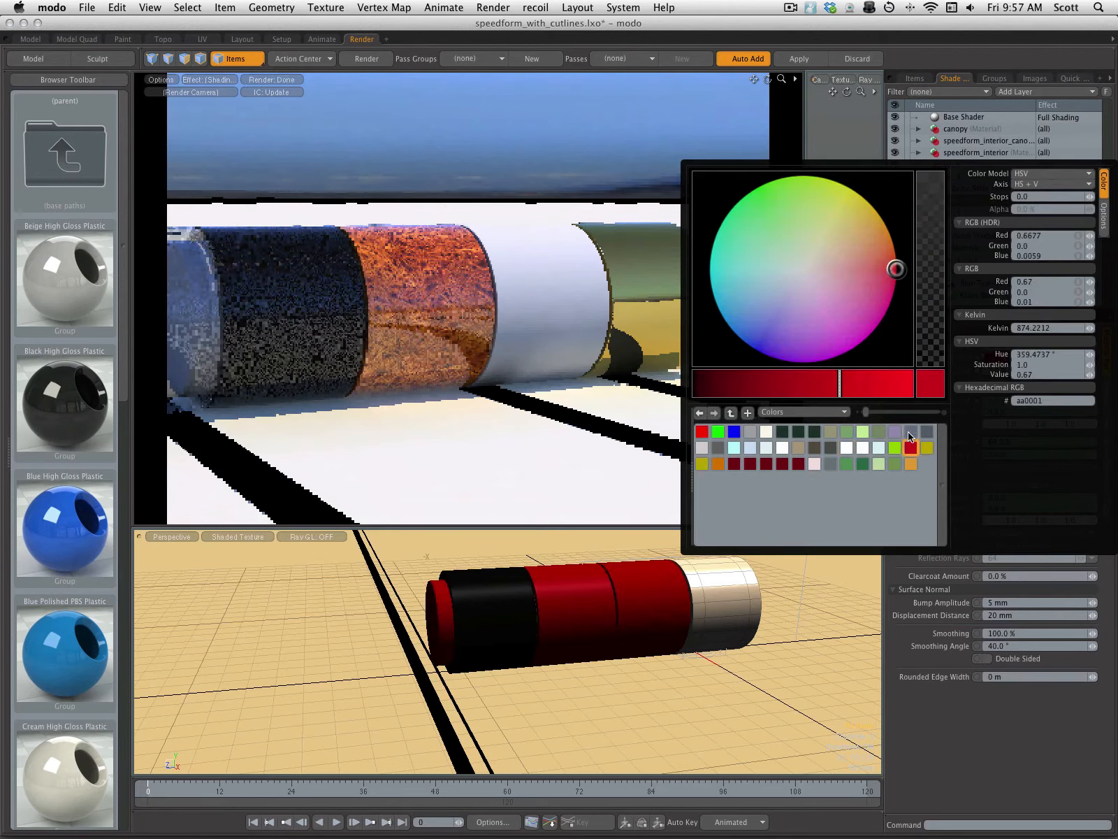
pyautogui.click(796, 381)
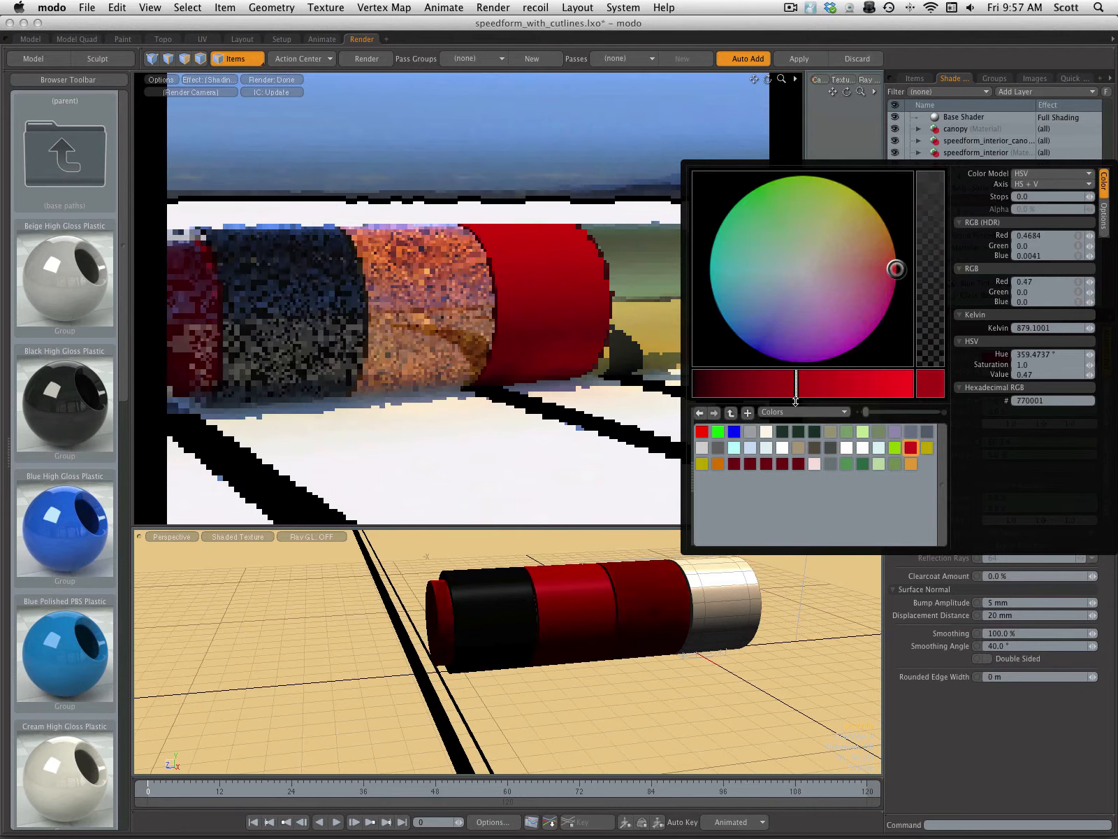
pyautogui.click(828, 383)
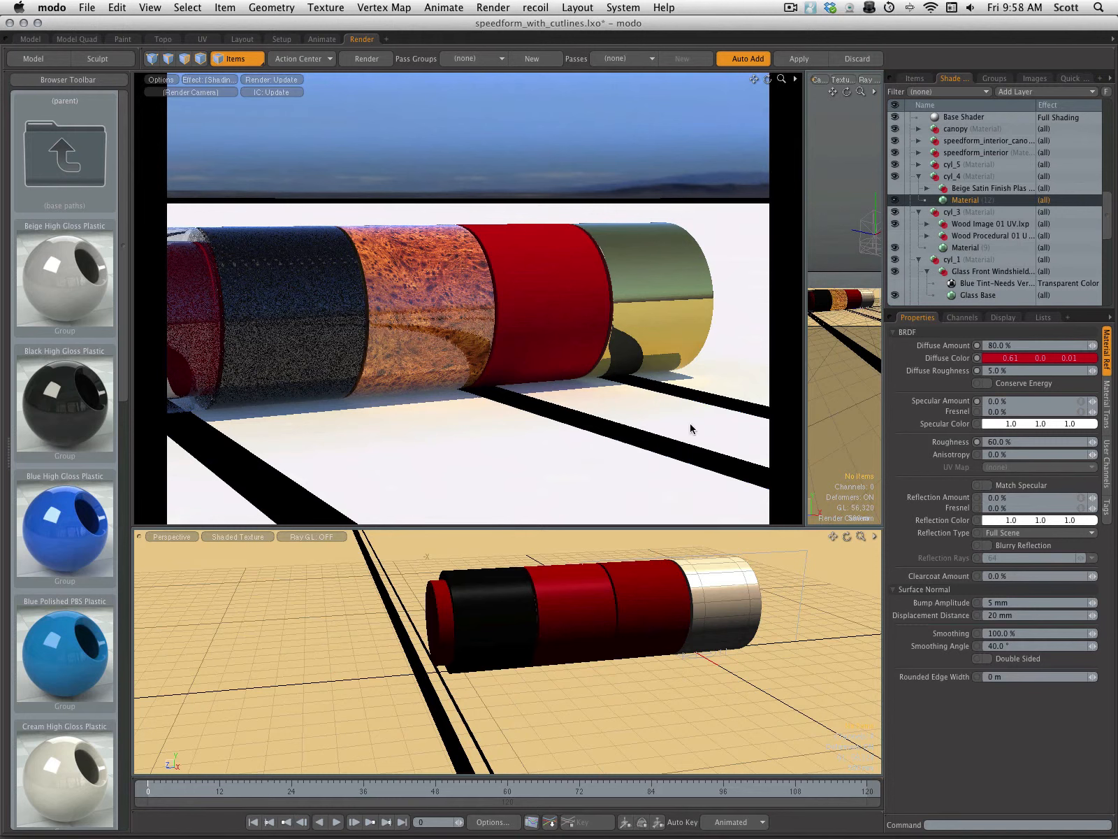
# - Set the cyl_4 material's reflection Fresnel to 100% and its reflection amount to 5%
pyautogui.click(997, 508)
pyautogui.write('1')
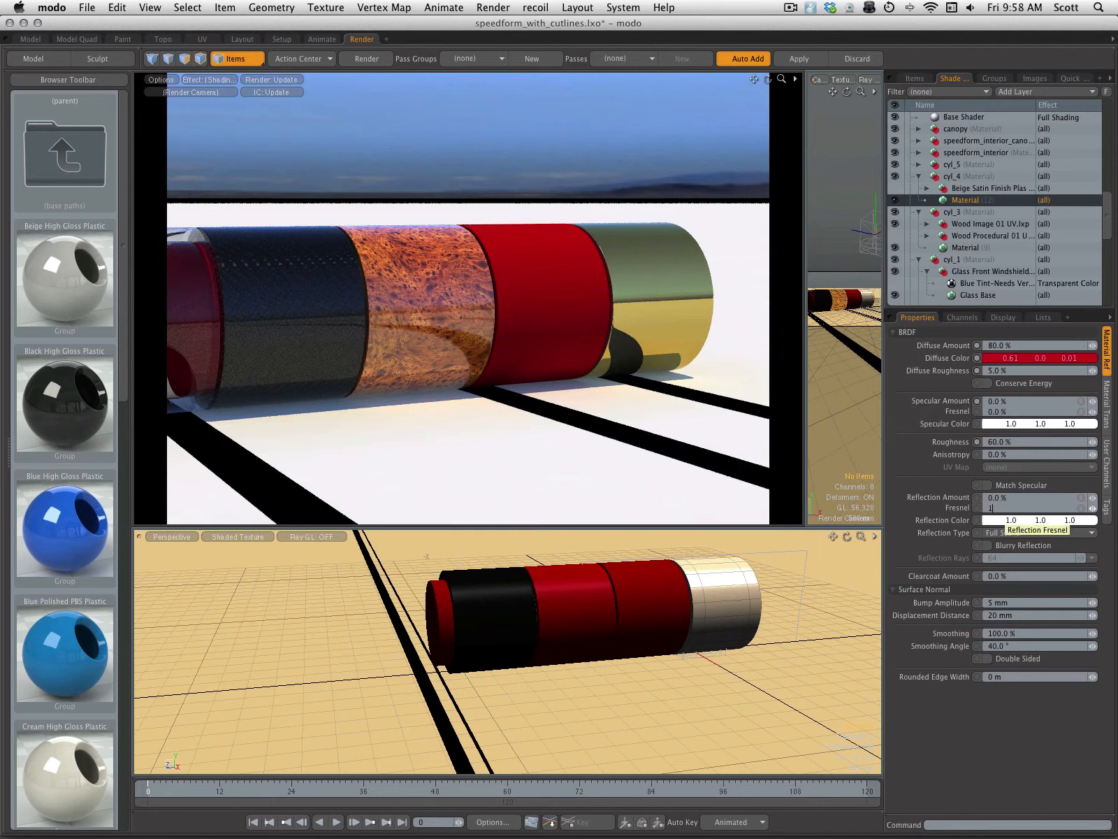
pyautogui.write('00')
pyautogui.press('Return')
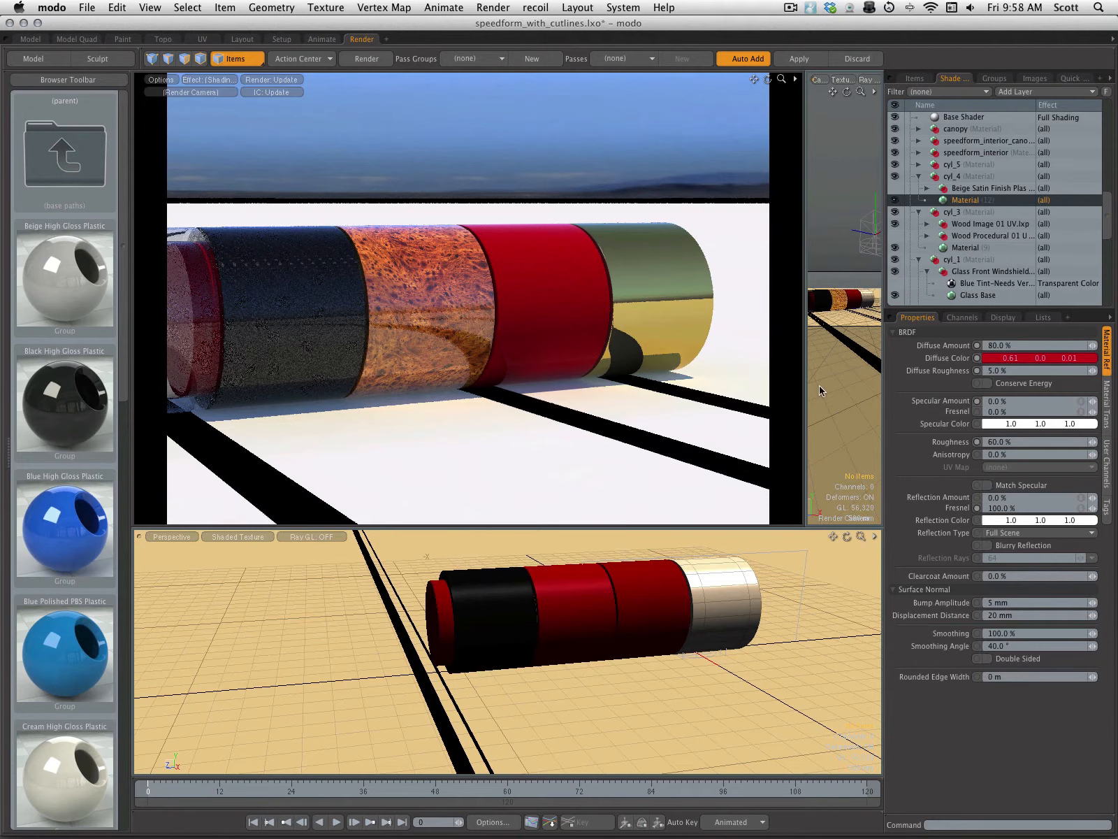
pyautogui.click(996, 498)
pyautogui.write('5')
pyautogui.press('Return')
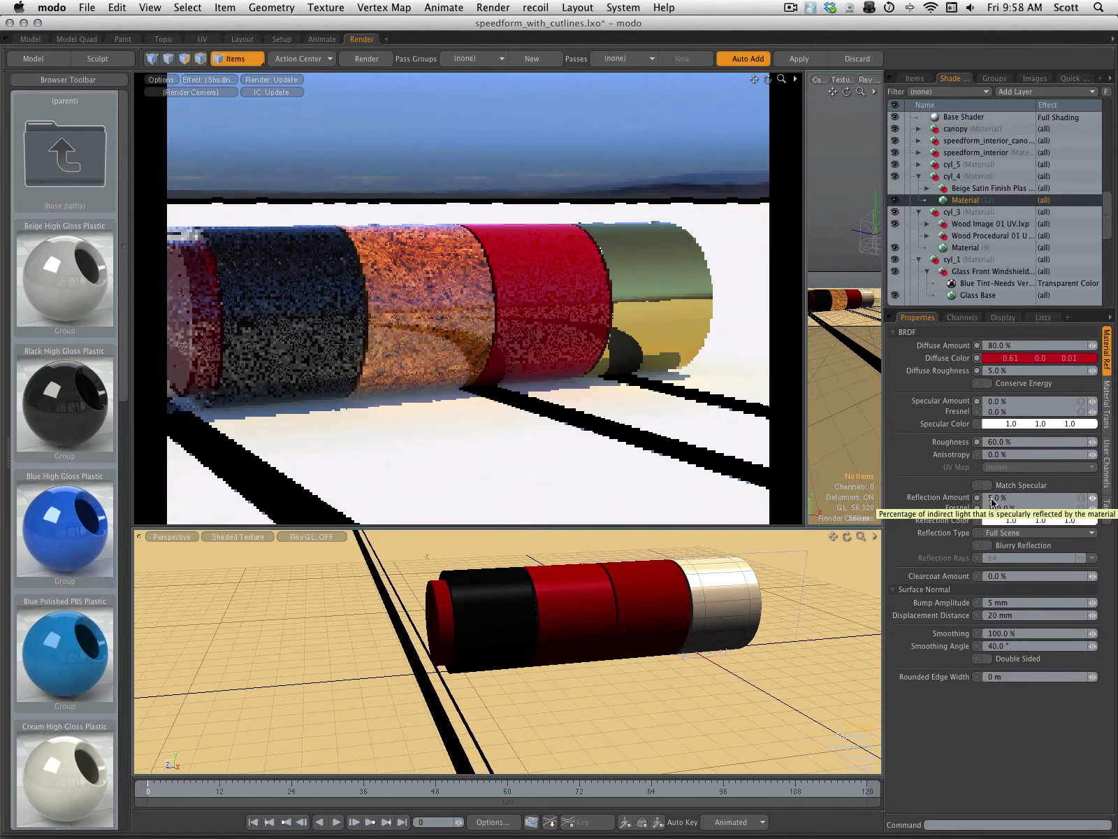
# - Try a reflection amount of 100% on the cyl_4 material and set it back to 5%
pyautogui.click(995, 501)
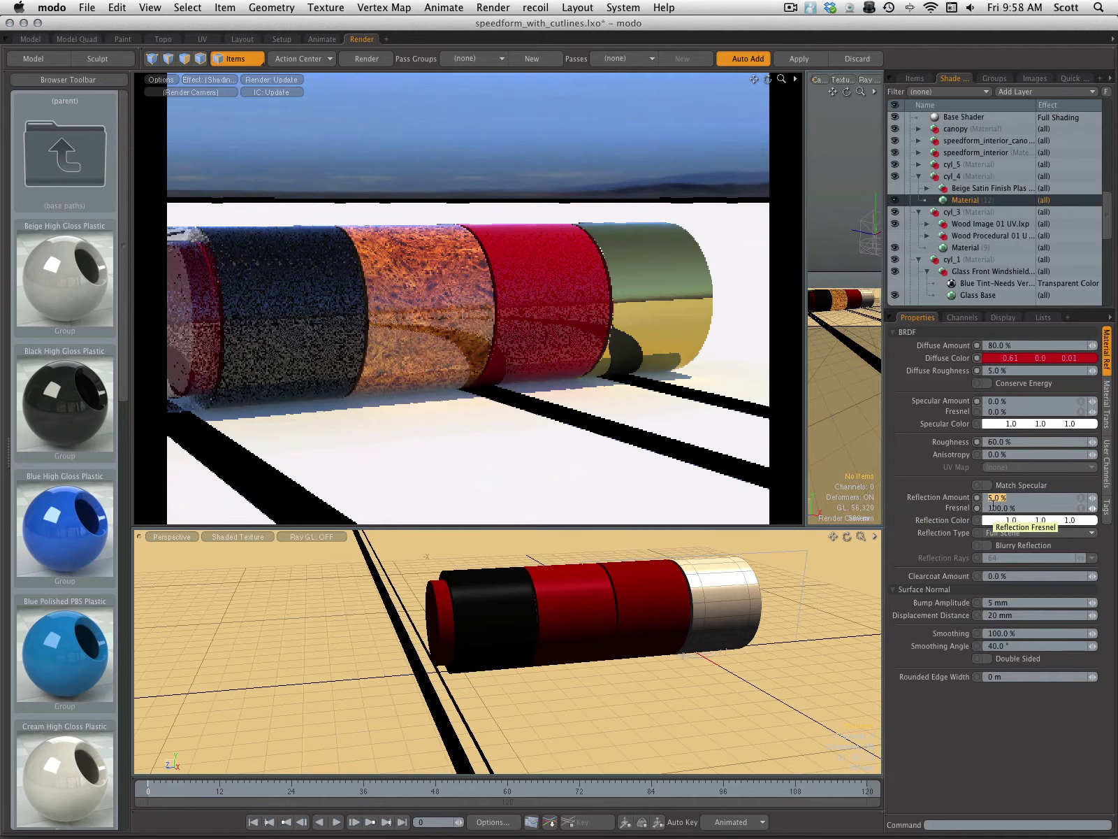
pyautogui.write('100')
pyautogui.press('Return')
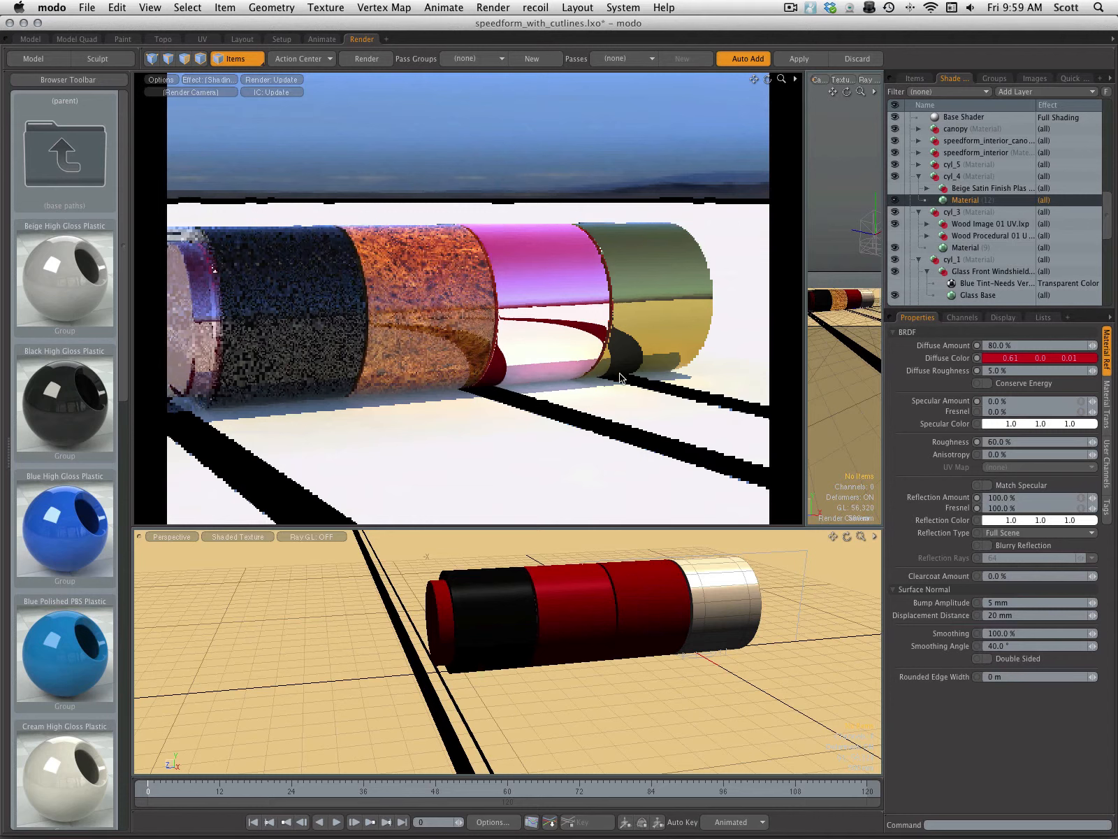
pyautogui.click(999, 497)
pyautogui.write('5')
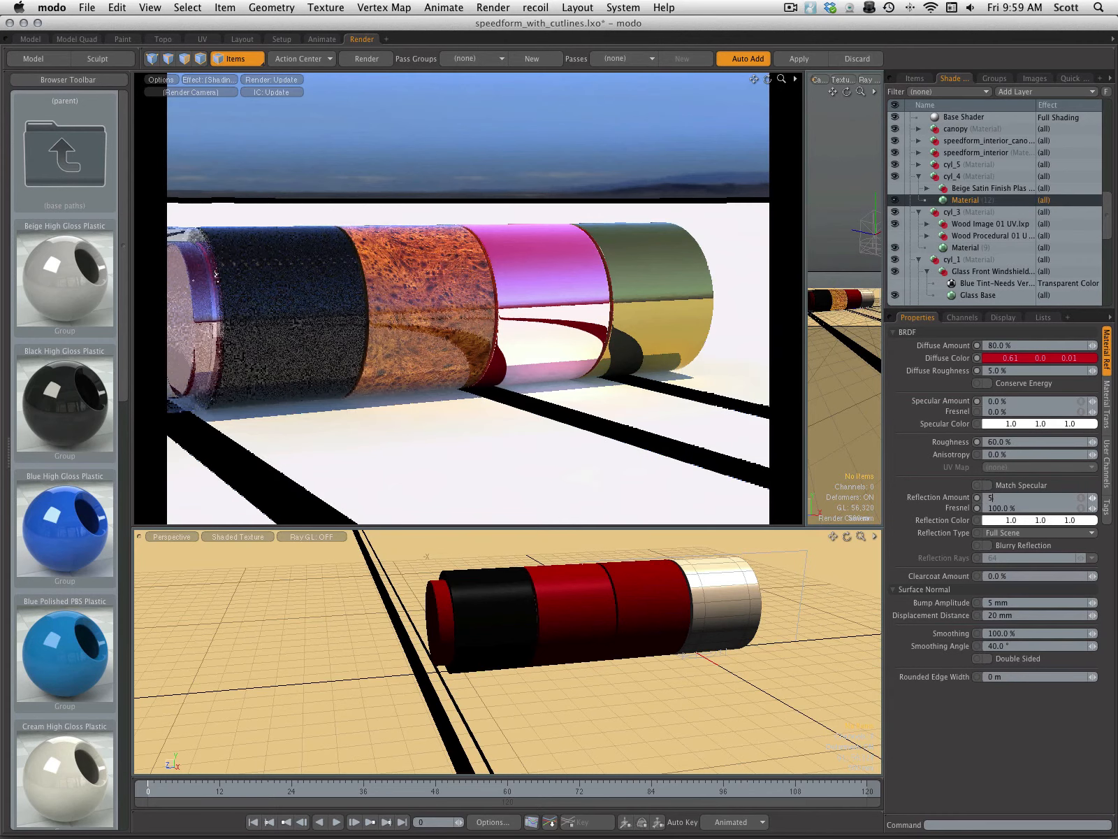
pyautogui.press('Return')
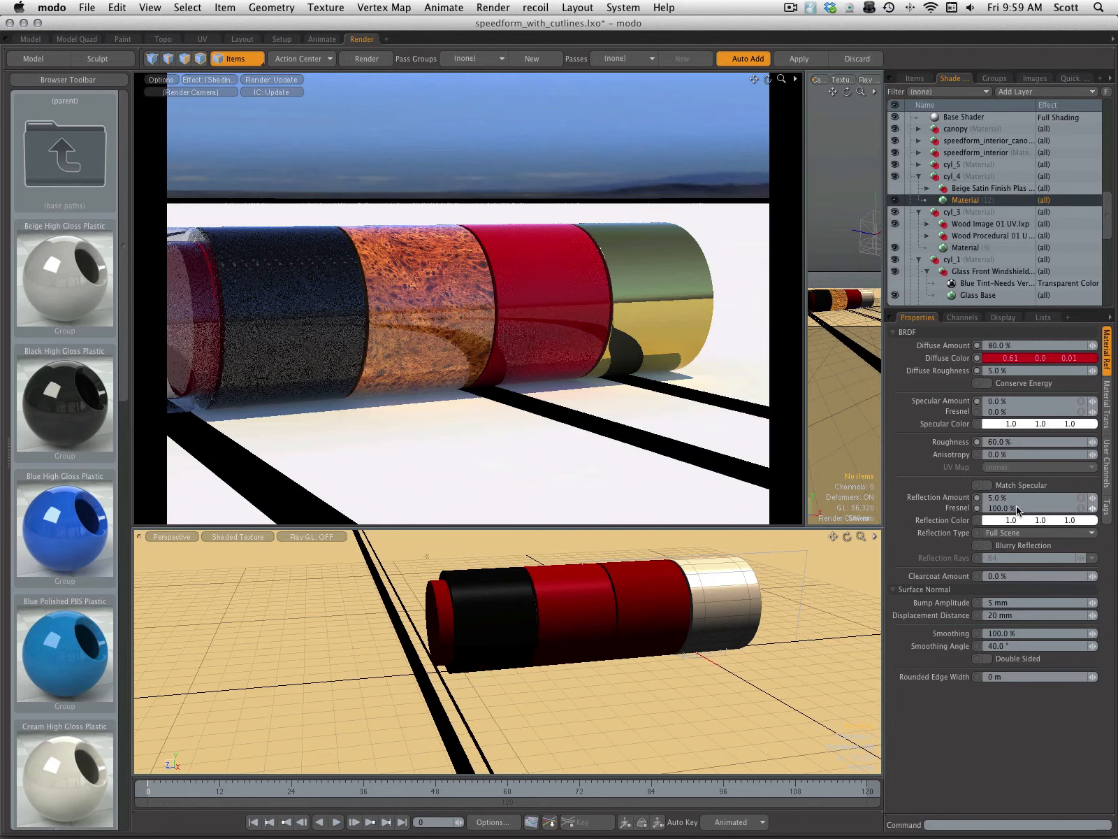
# - Set the cyl_4 material's specular amount to 55% and its specular color to bright red (1.0, 0.03, 0.0)
pyautogui.click(995, 404)
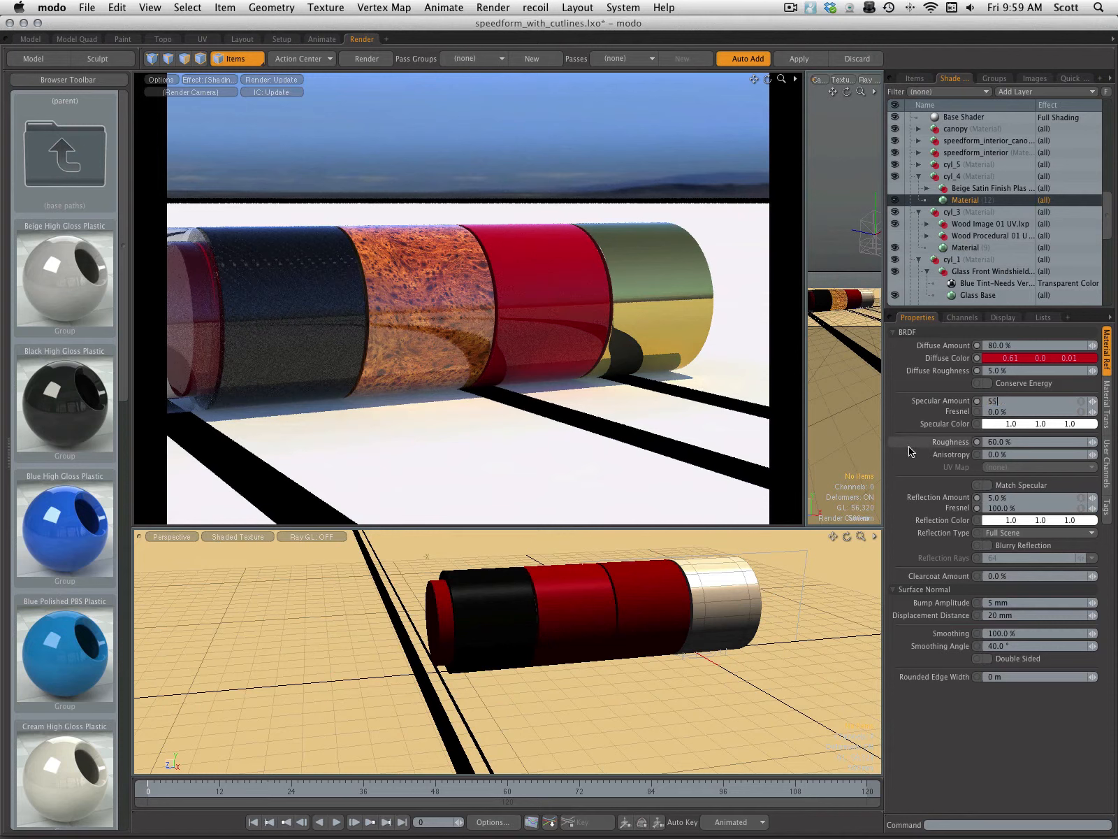
pyautogui.write('55')
pyautogui.press('Return')
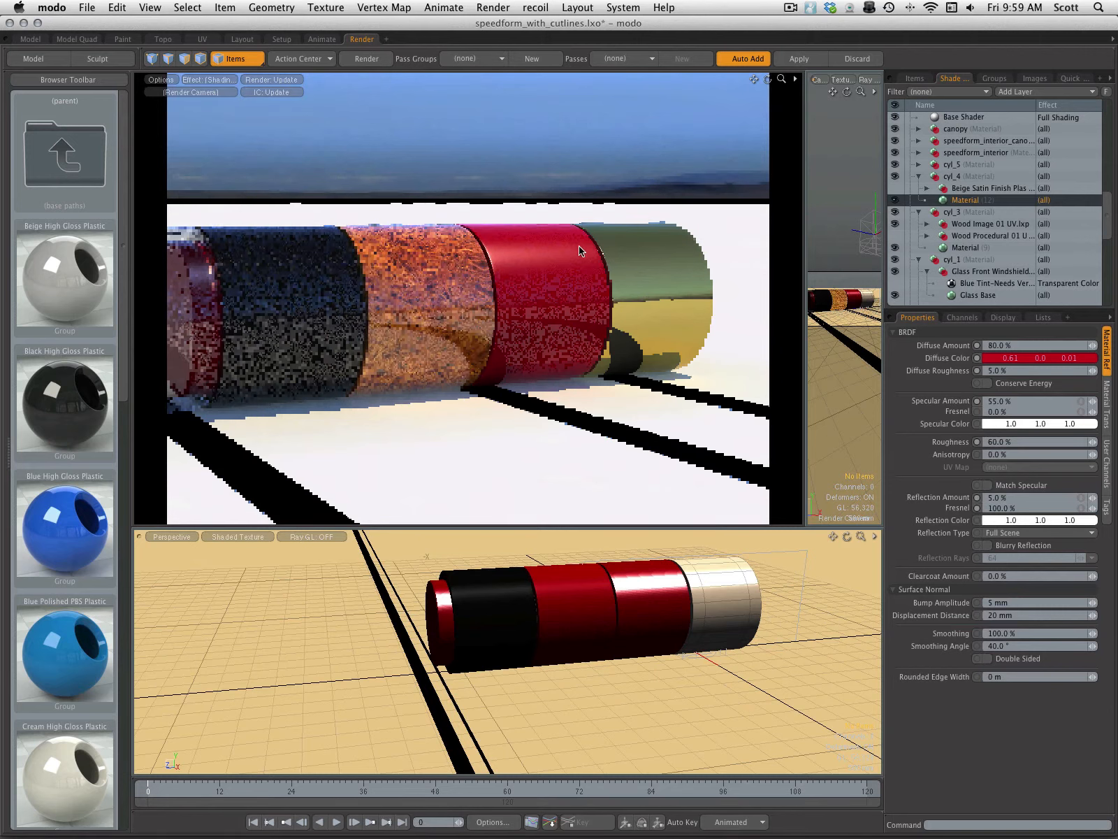
pyautogui.click(1027, 428)
pyautogui.click(895, 324)
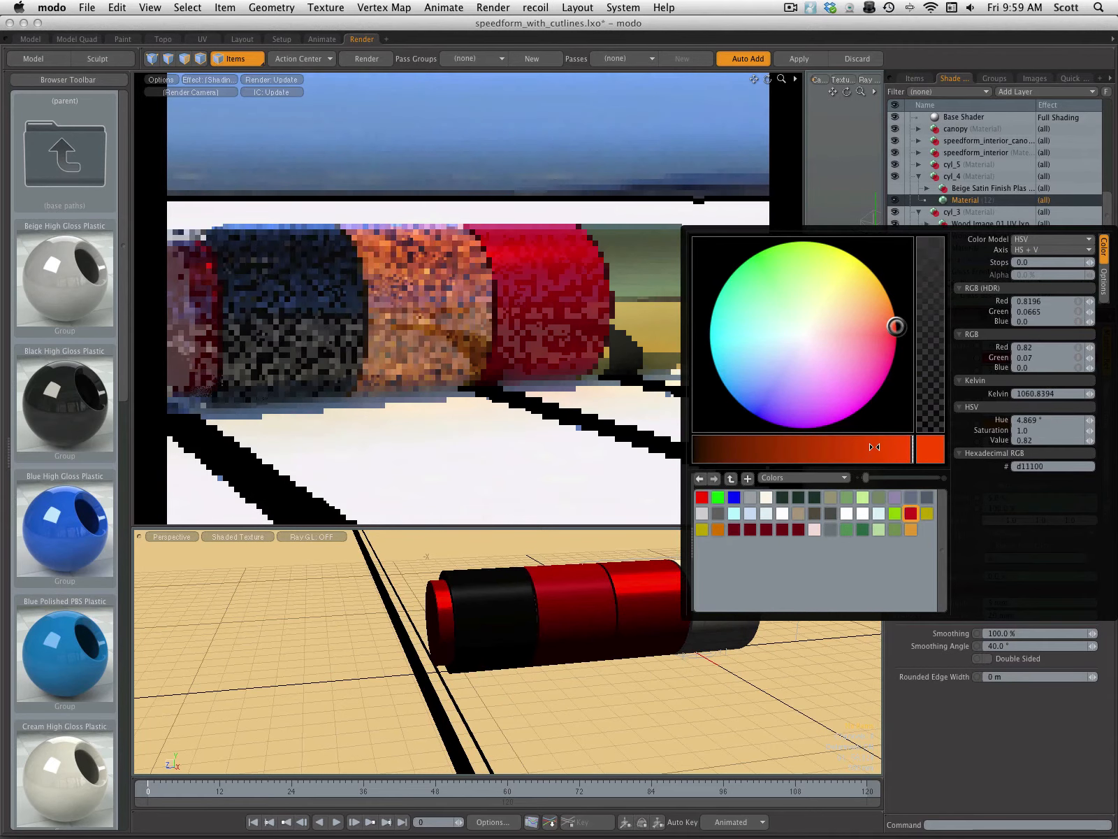
pyautogui.moveTo(874, 447); pyautogui.dragTo(915, 448)
pyautogui.click(898, 330)
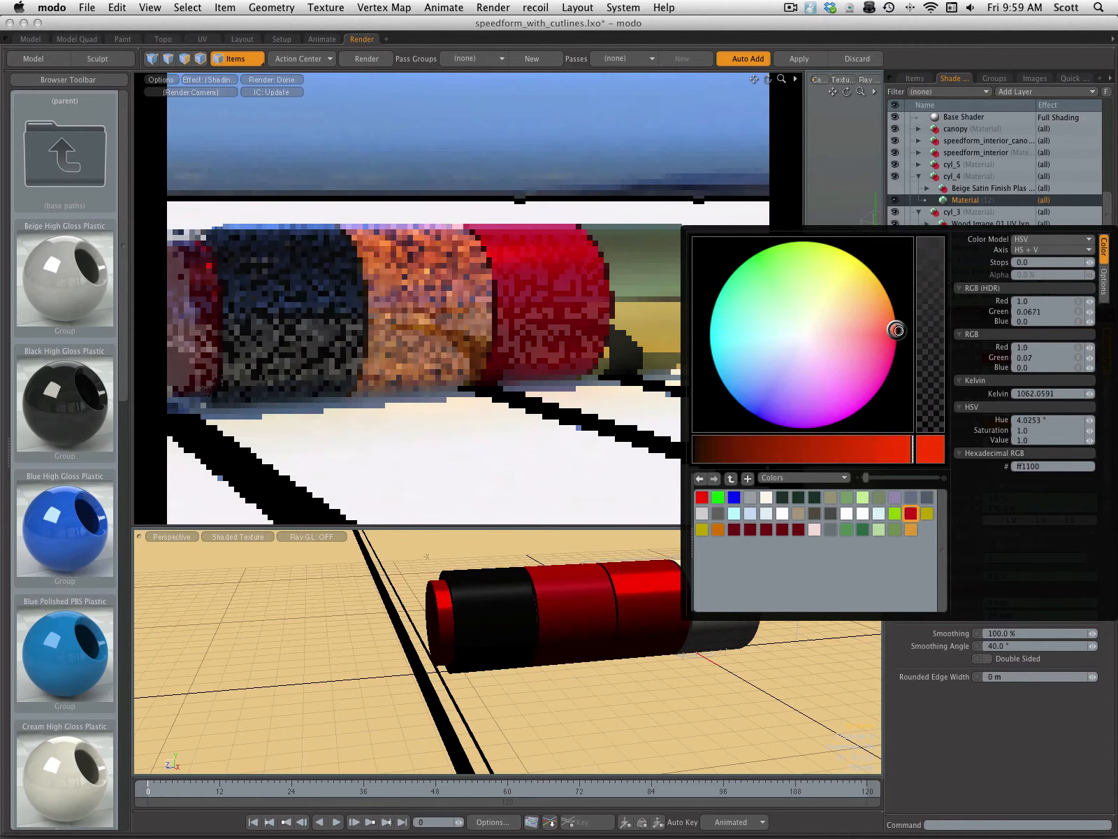
pyautogui.moveTo(898, 331); pyautogui.dragTo(899, 332)
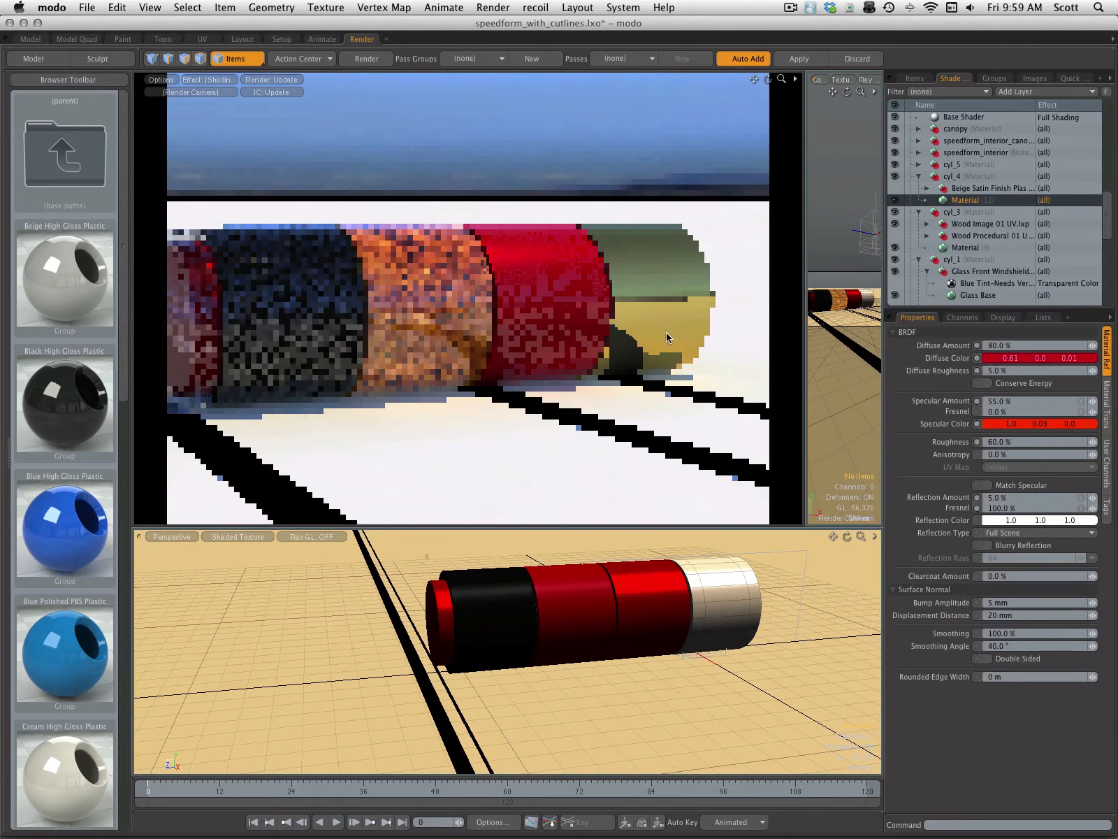
# - Try a roughness of 40% on the red cyl_4 material
pyautogui.click(1010, 443)
pyautogui.write('40')
pyautogui.press('Return')
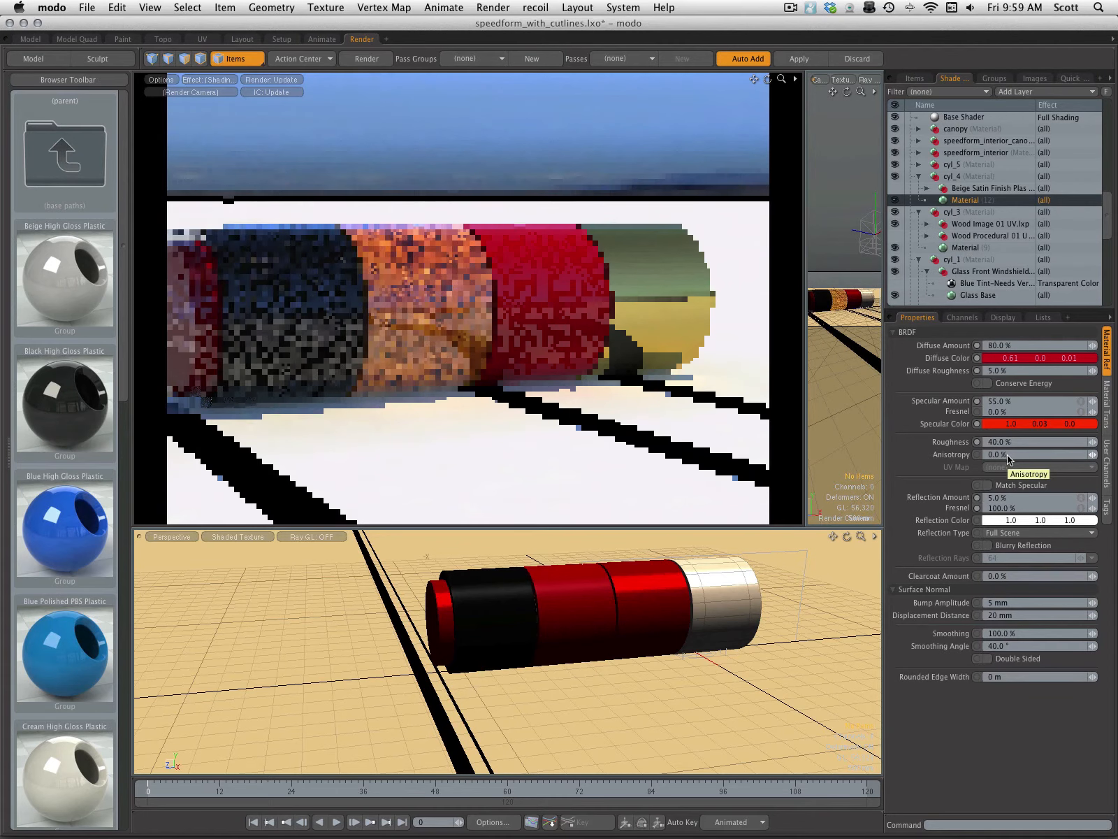
# - Set the cyl_4 material's roughness to 70% and check its highlight in the render preview from a lower angle
pyautogui.click(1013, 441)
pyautogui.write('70')
pyautogui.press('Return')
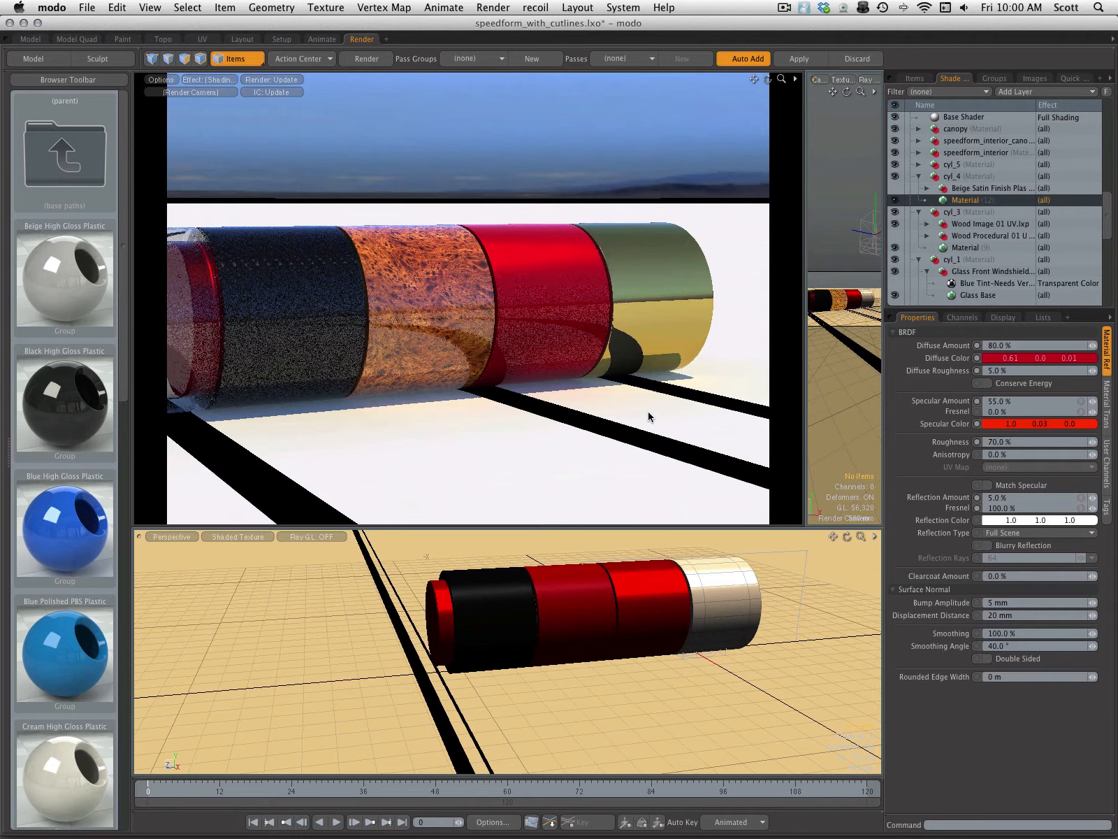
pyautogui.moveTo(634, 408)
pyautogui.keyDown('alt'); pyautogui.mouseDown()
pyautogui.moveTo(599, 400)
pyautogui.moveTo(656, 415)
pyautogui.mouseUp(); pyautogui.keyUp('alt')
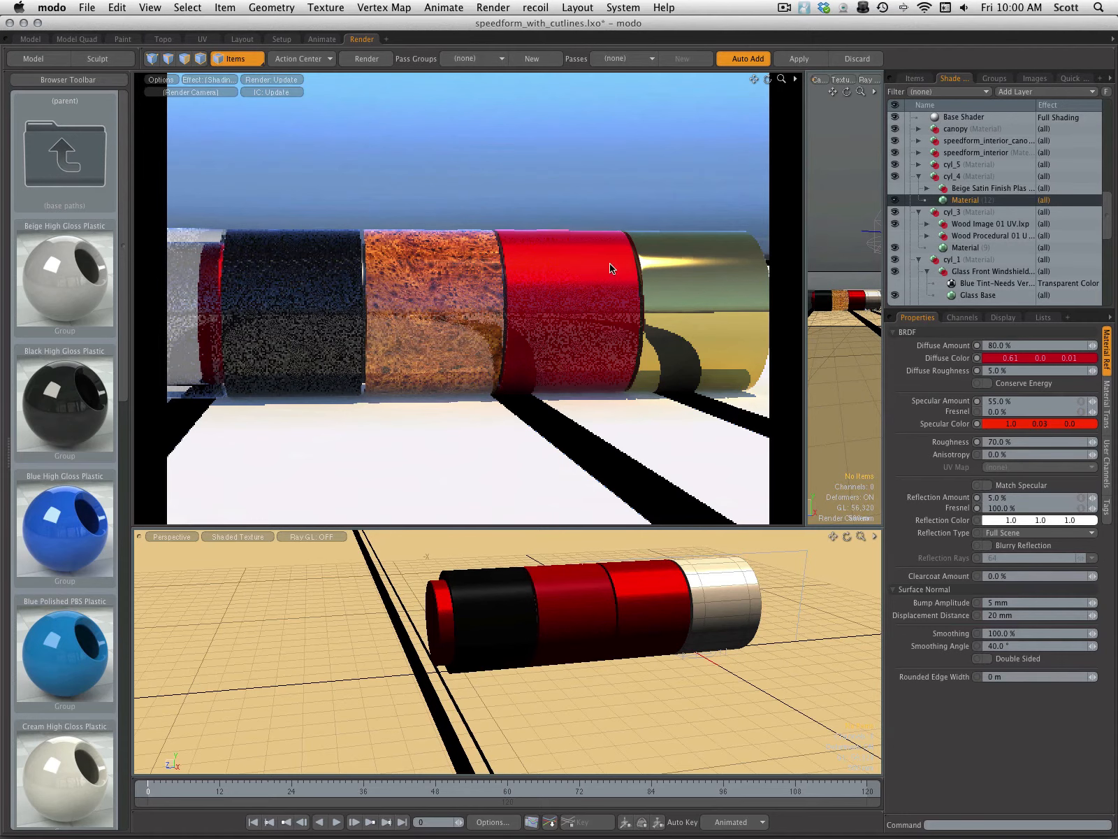
# - Make the sun mesh under Directional Light visible and check its reflection on the cylinders from another angle in the render preview
pyautogui.click(917, 79)
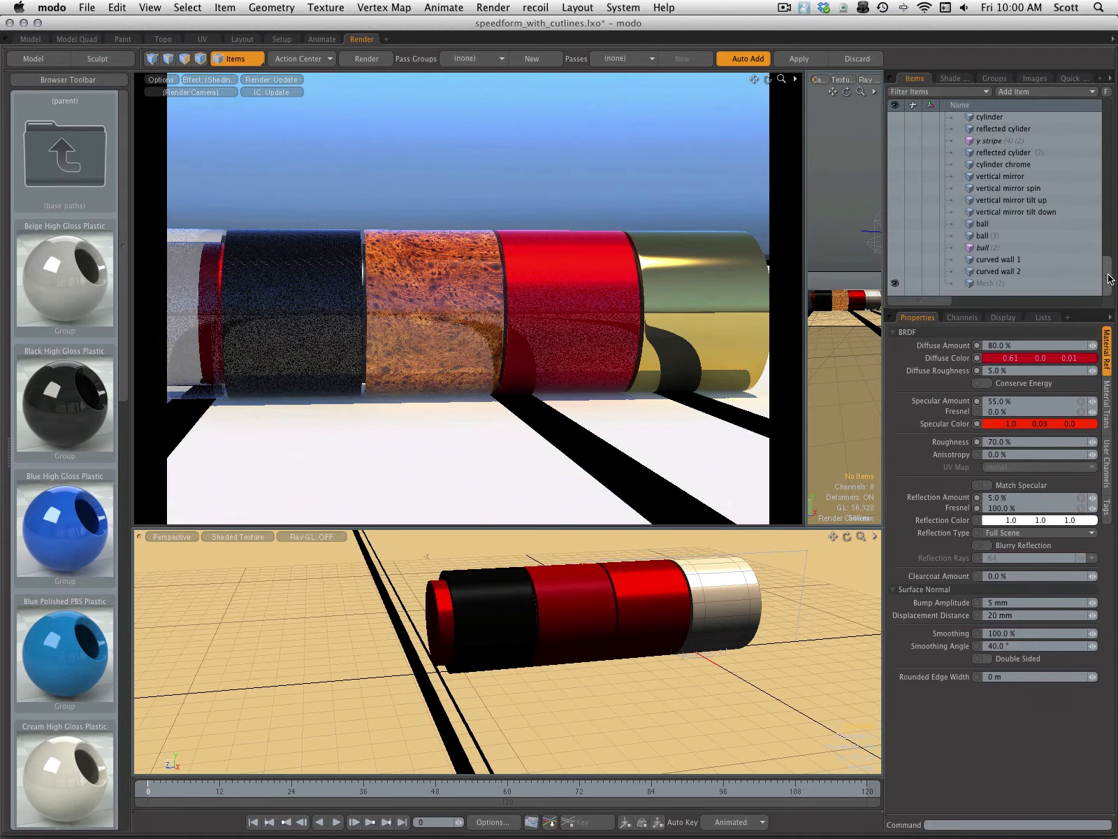
pyautogui.scroll(4, 1111, 278)
pyautogui.click(894, 223)
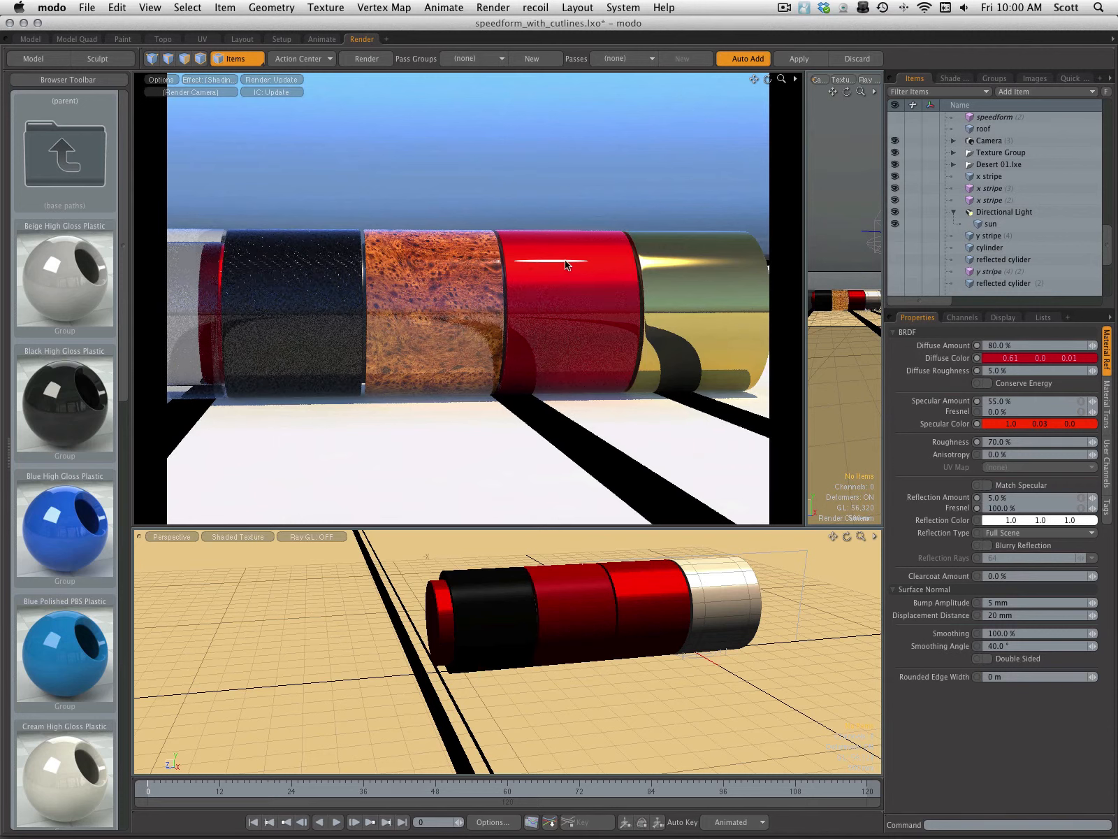
pyautogui.keyDown('alt'); pyautogui.moveTo(563, 362); pyautogui.dragTo(617, 364); pyautogui.keyUp('alt')
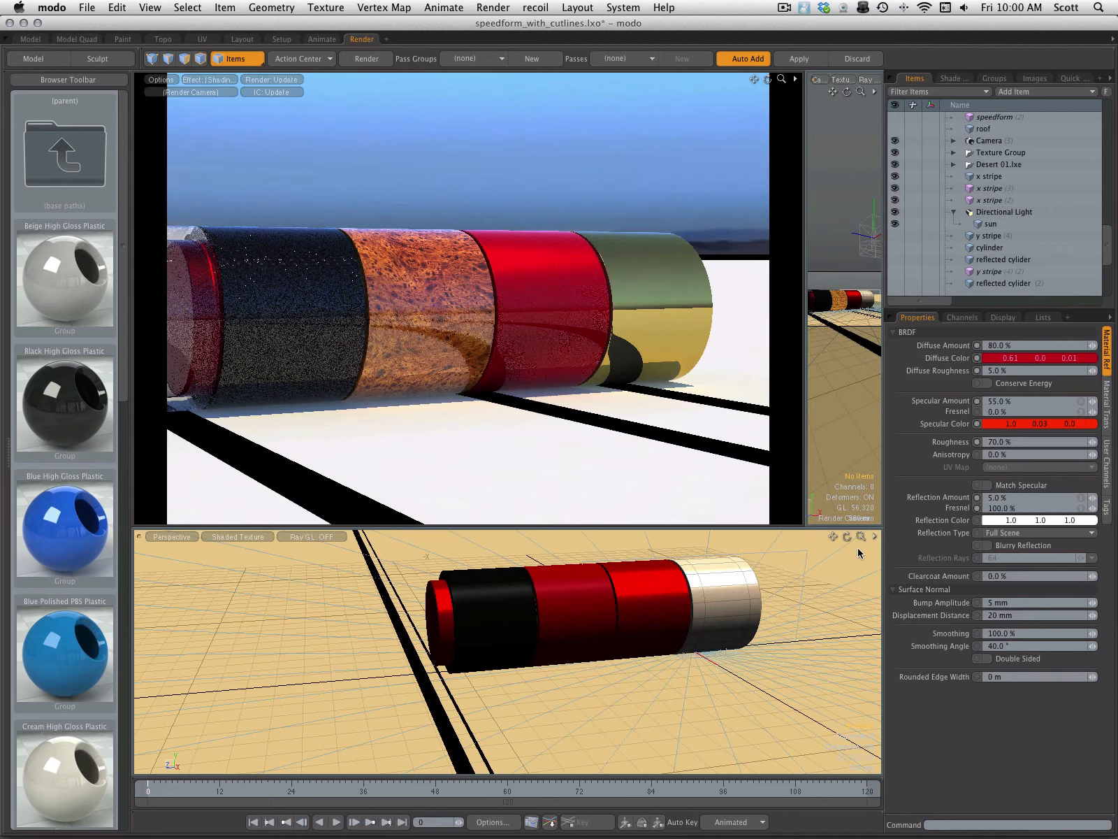
# - Scale the end edge loops of the bright red cylinder inward along its axis to give the ends rounded edges
pyautogui.moveTo(845, 536); pyautogui.dragTo(795, 597)
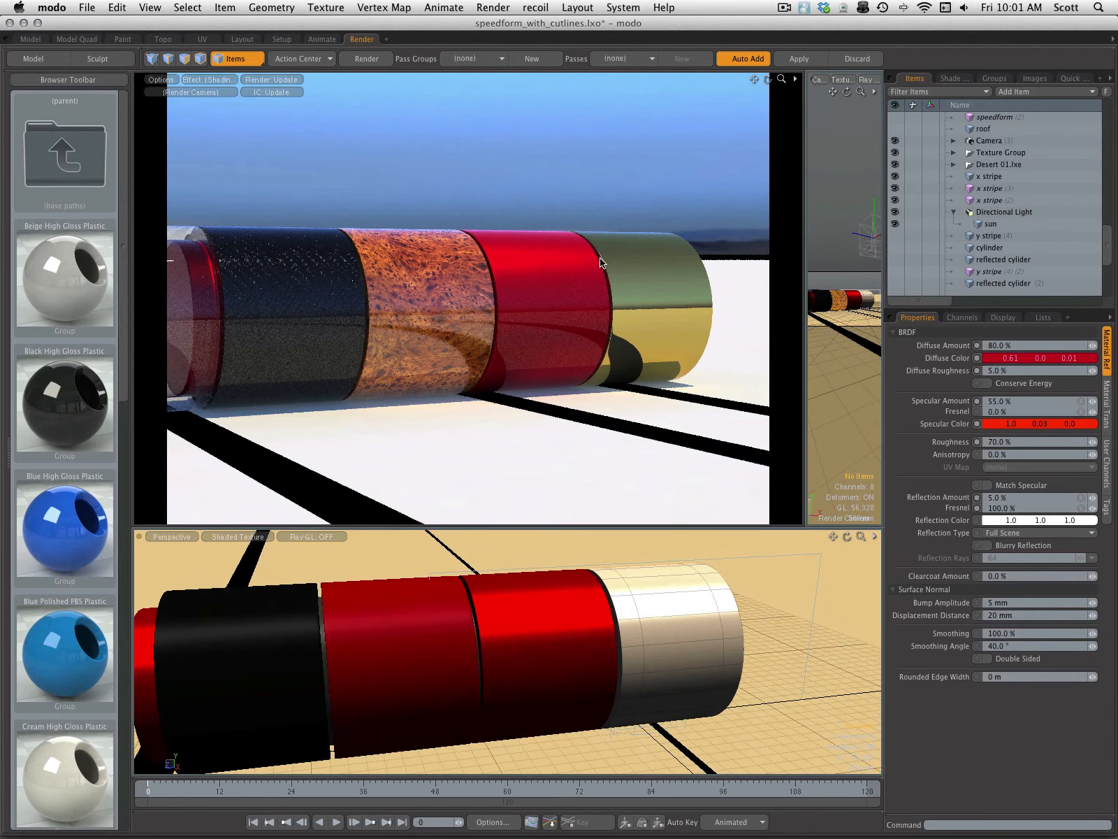
pyautogui.click(519, 632)
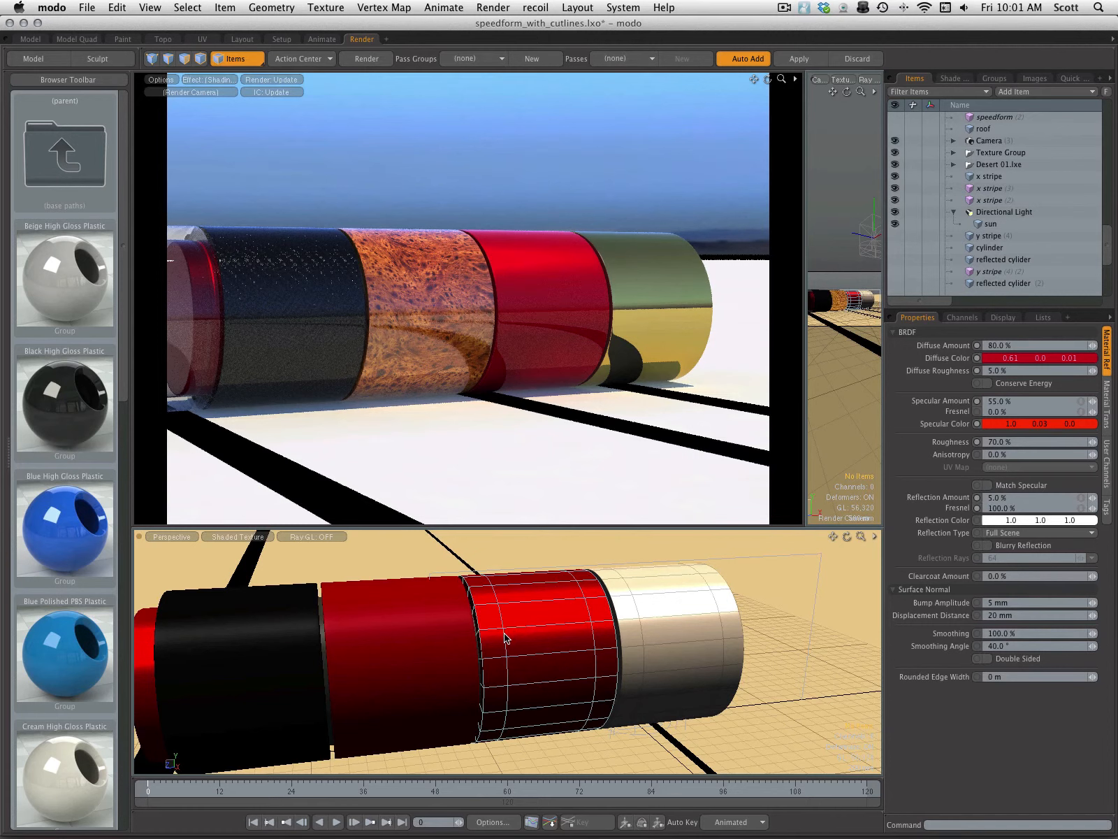
pyautogui.click(529, 636)
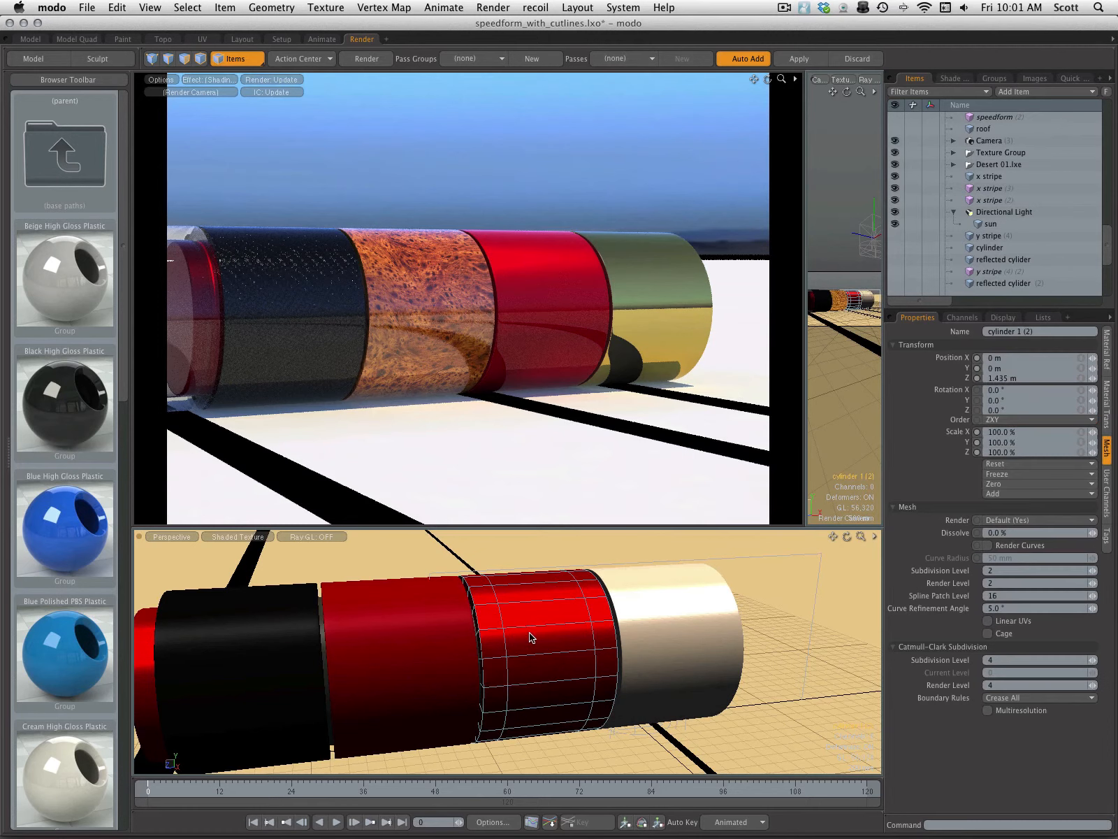
pyautogui.click(173, 59)
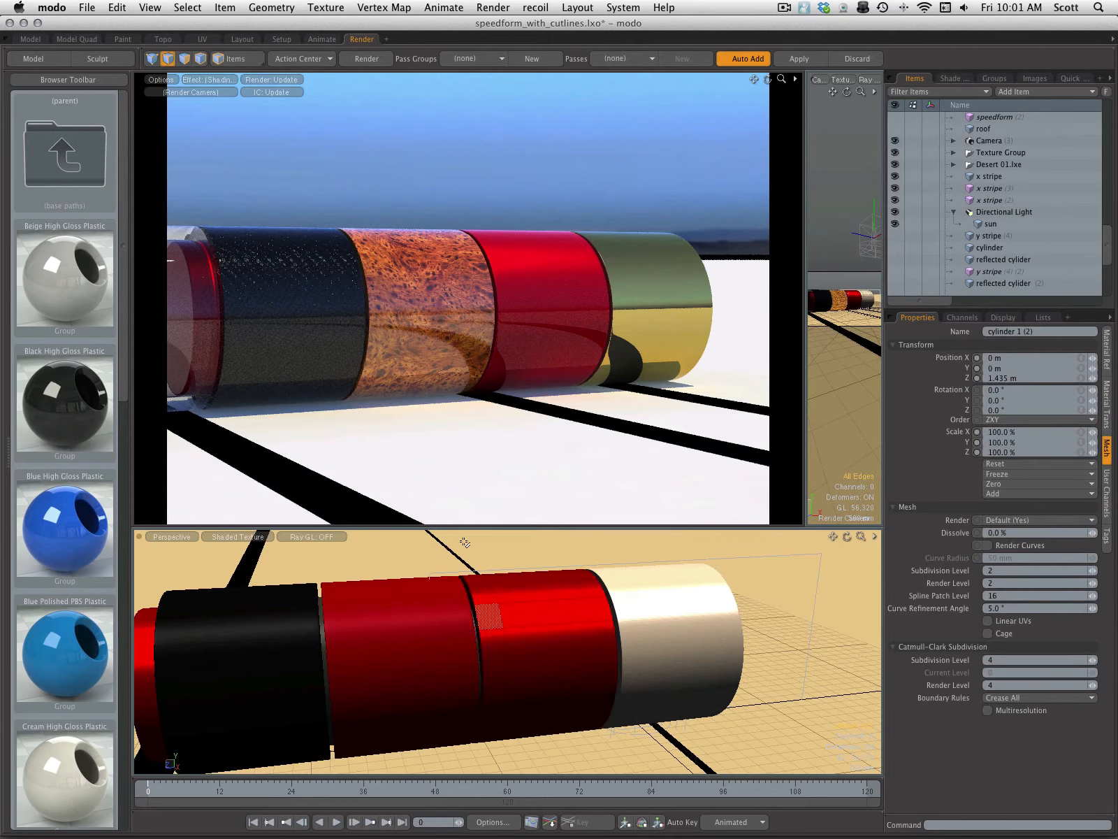
pyautogui.doubleClick(500, 616)
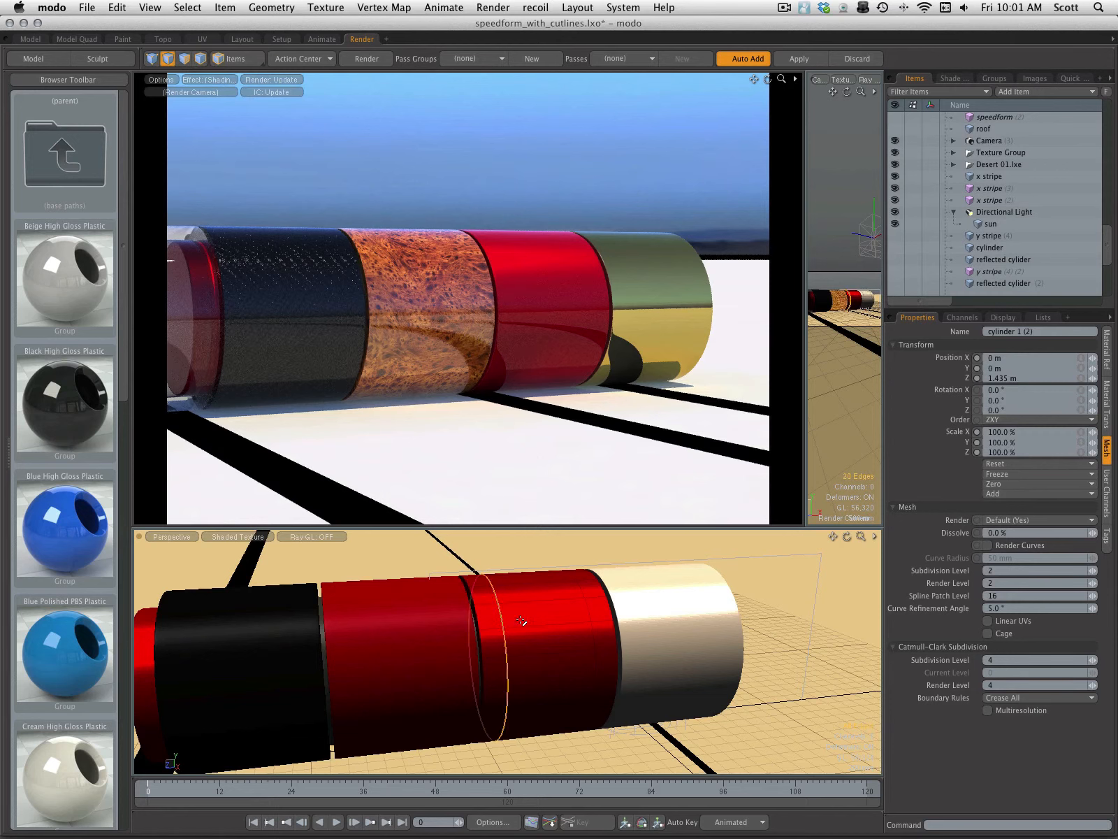
pyautogui.keyDown('shift'); pyautogui.doubleClick(591, 610); pyautogui.keyUp('shift')
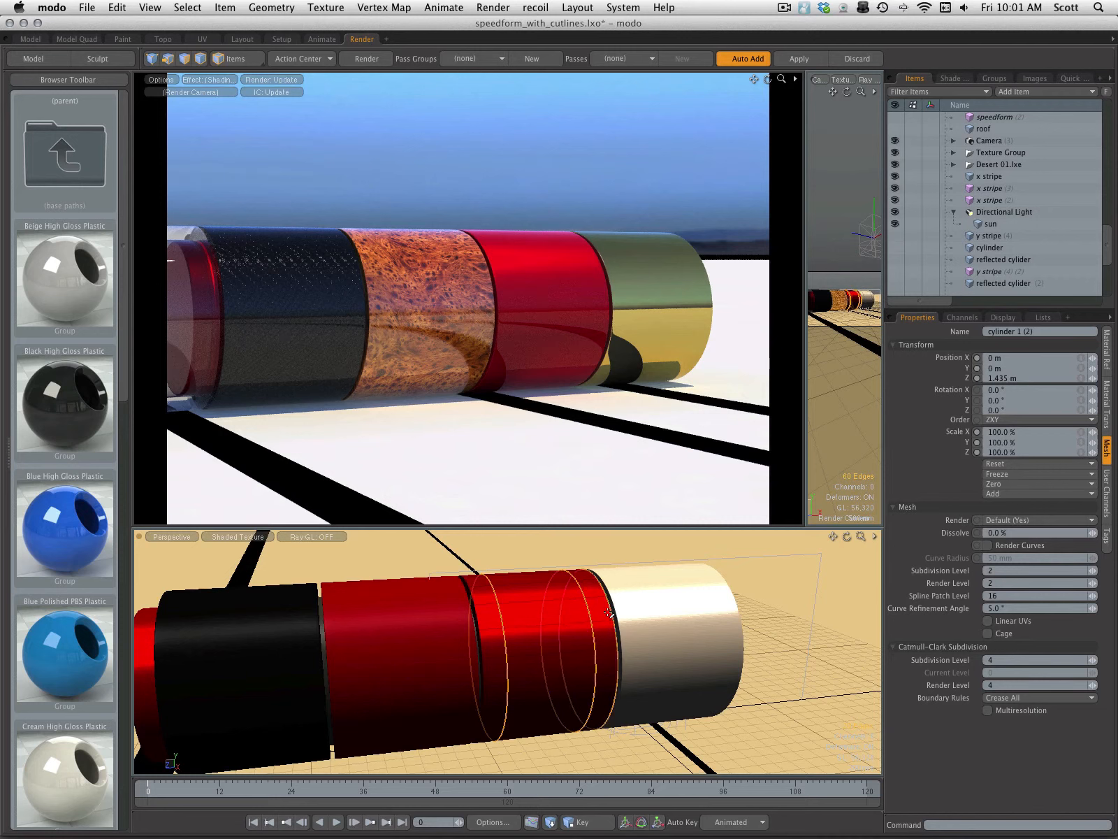
pyautogui.click(479, 621)
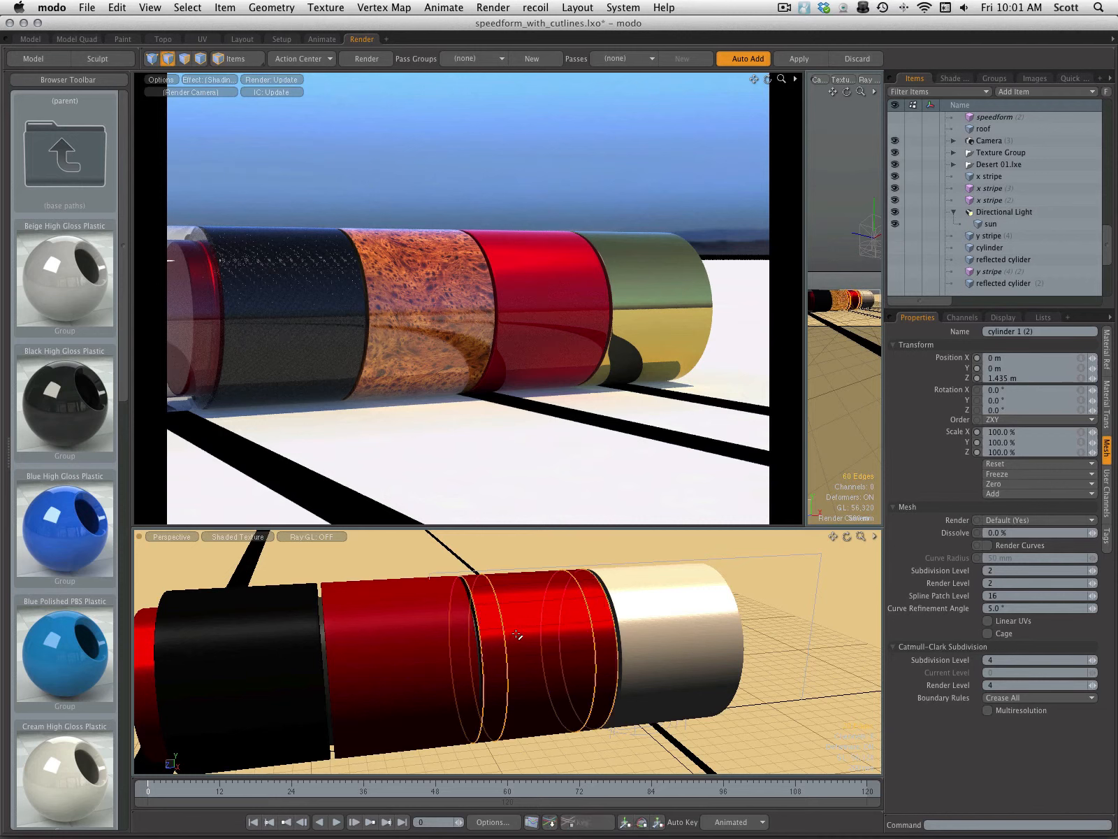
pyautogui.press('r')
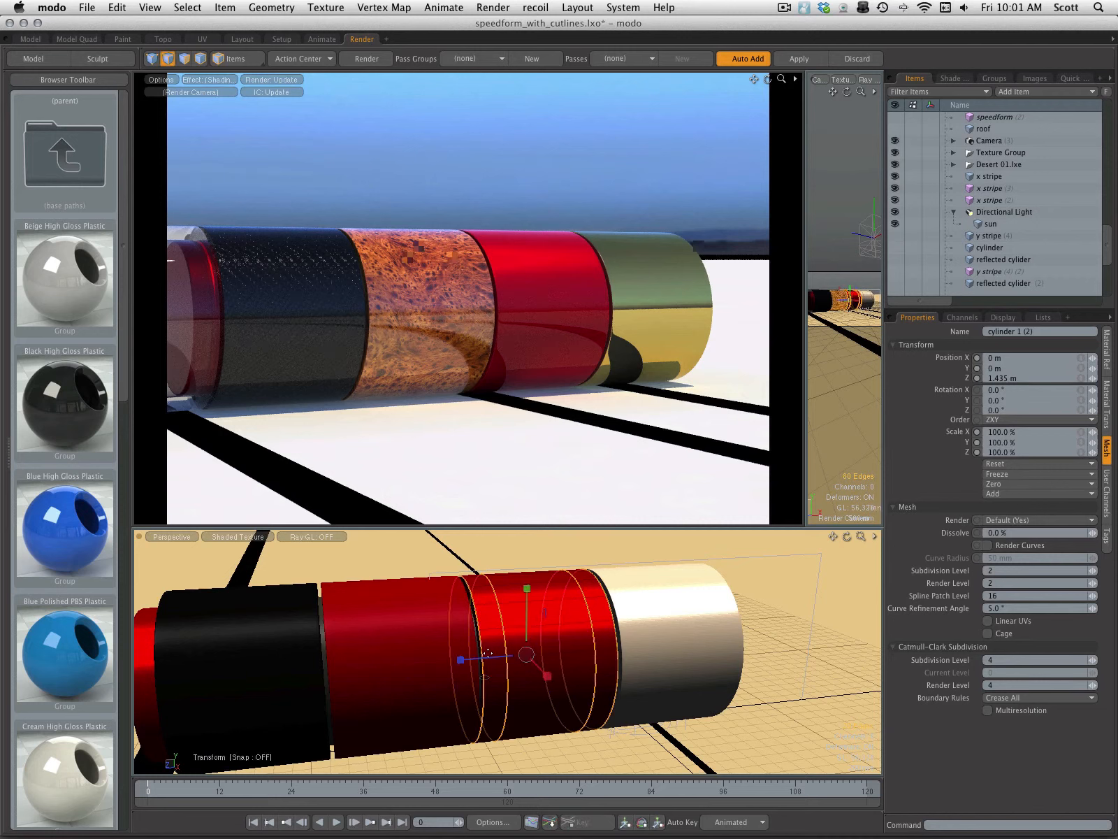
pyautogui.moveTo(460, 659); pyautogui.dragTo(480, 658)
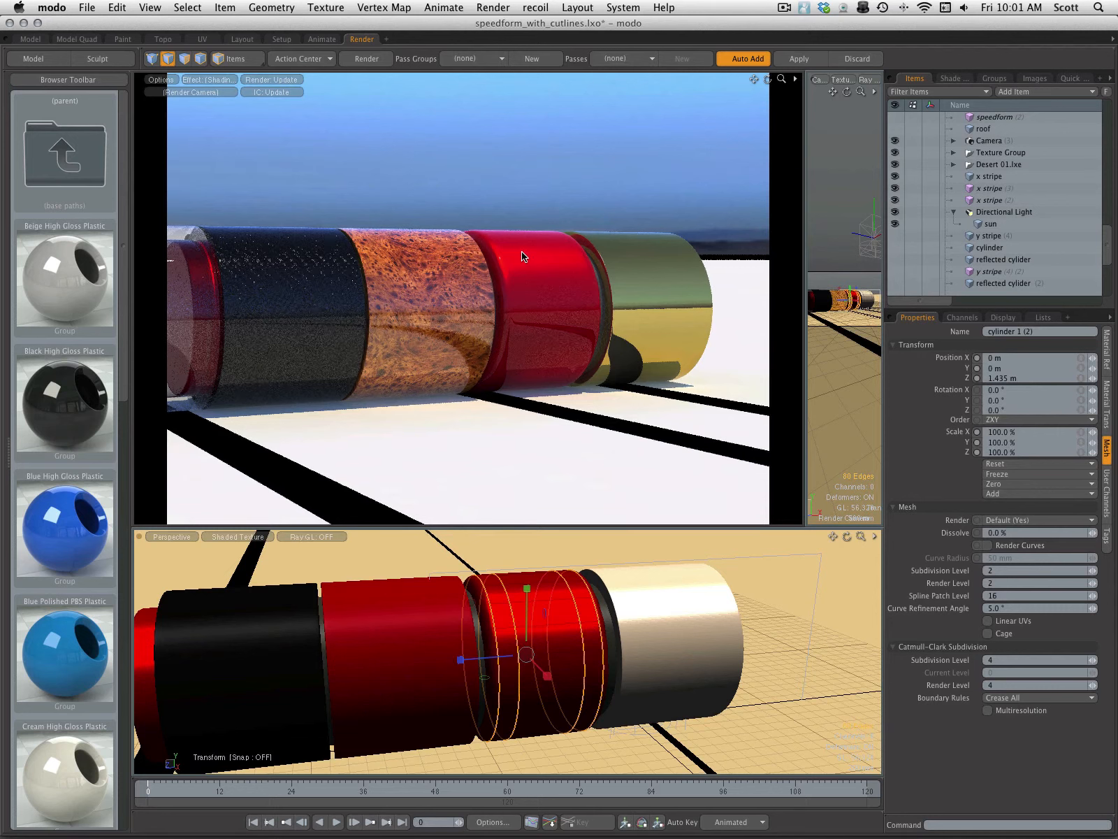
pyautogui.click(1107, 360)
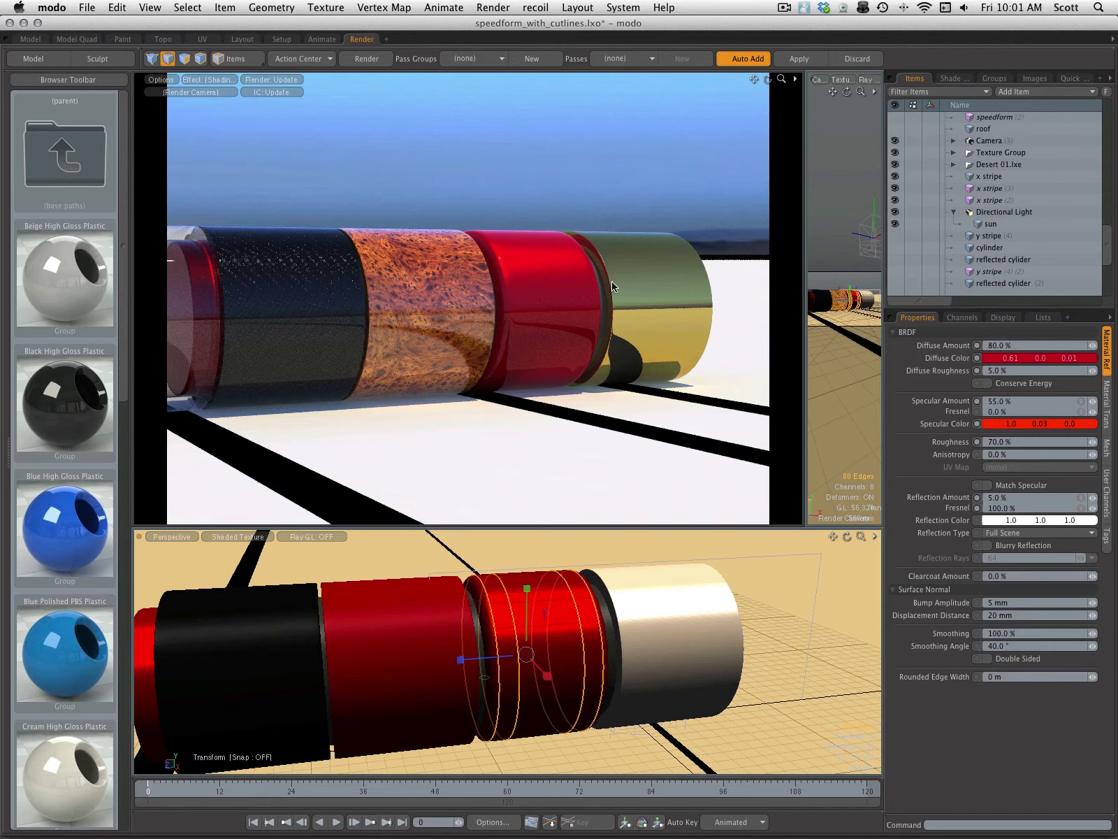
pyautogui.press('space')
# - Try scaling the end edge loops of the reflective end cylinder inward along its axis, and undo the change
pyautogui.click(227, 65)
pyautogui.click(681, 596)
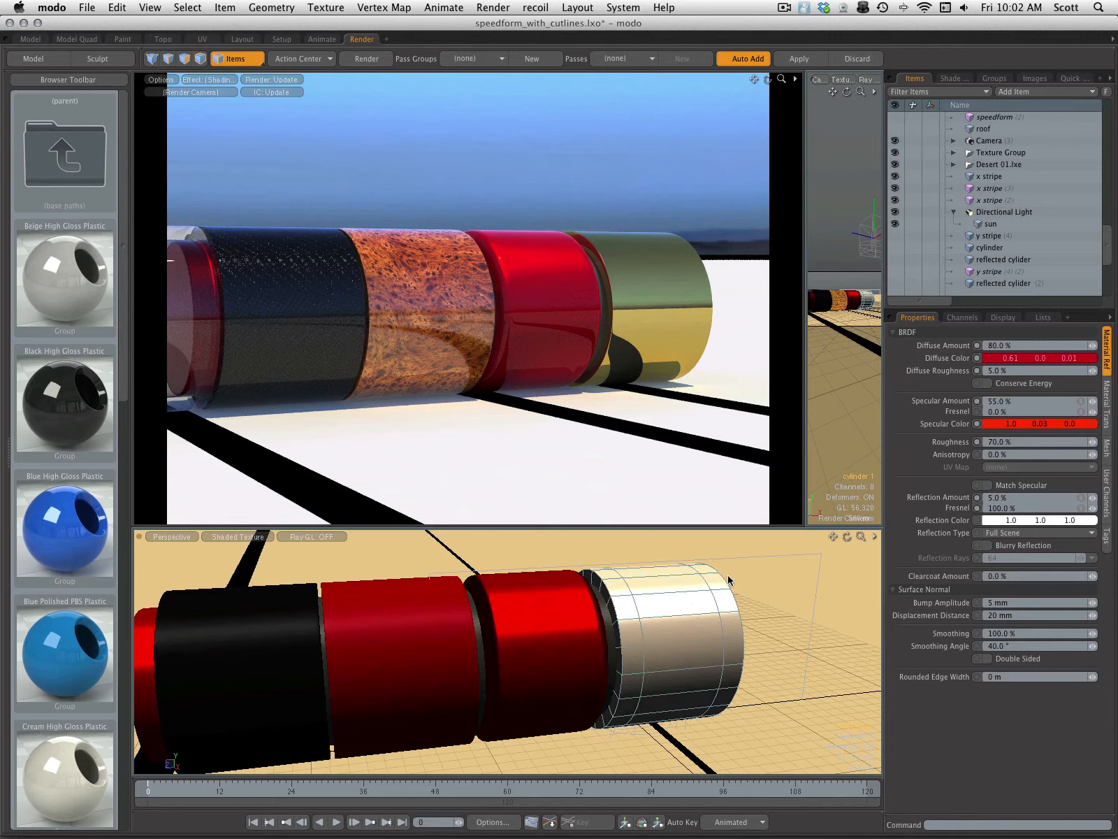
pyautogui.click(168, 59)
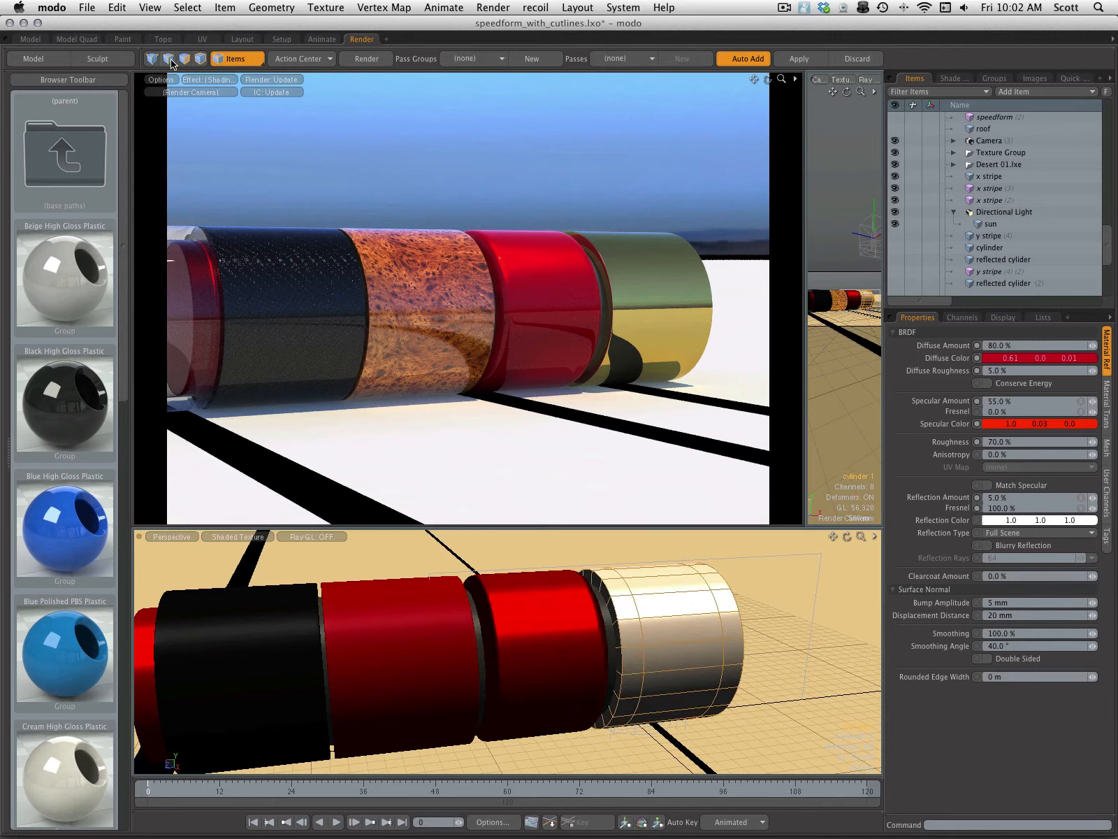
pyautogui.doubleClick(621, 612)
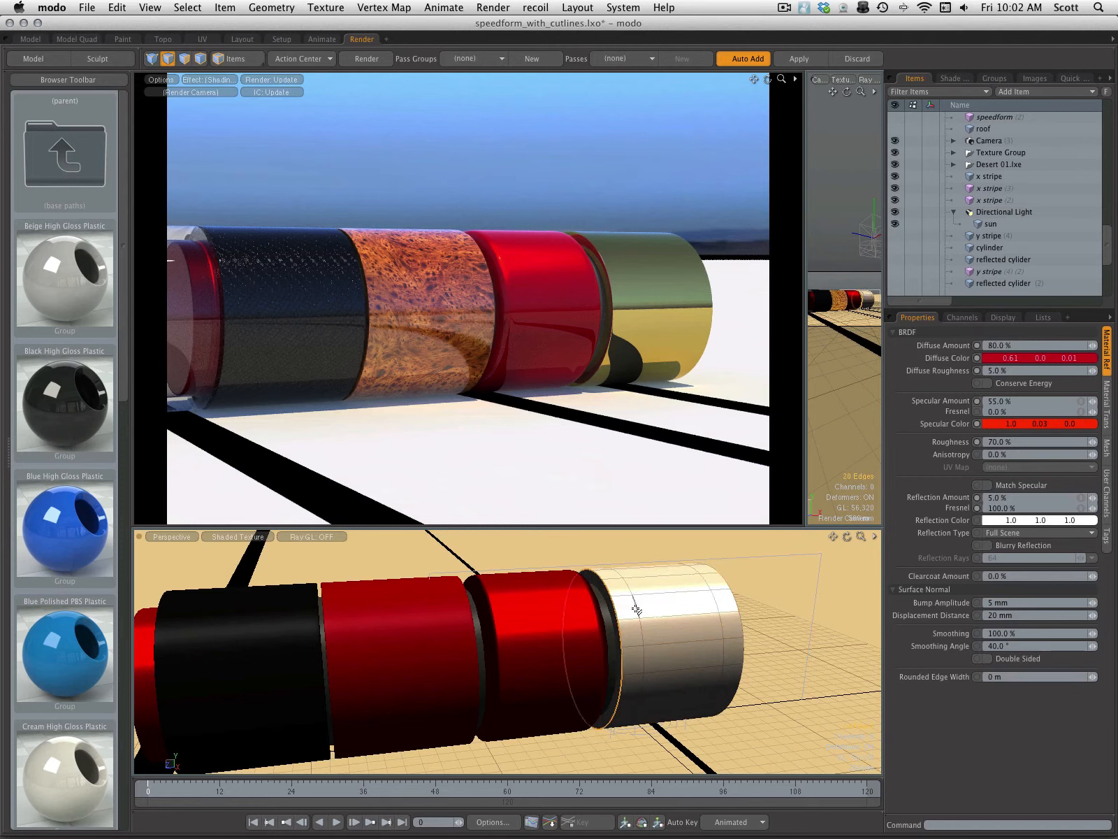
pyautogui.keyDown('shift'); pyautogui.doubleClick(639, 596); pyautogui.keyUp('shift')
pyautogui.keyDown('shift'); pyautogui.doubleClick(719, 603); pyautogui.keyUp('shift')
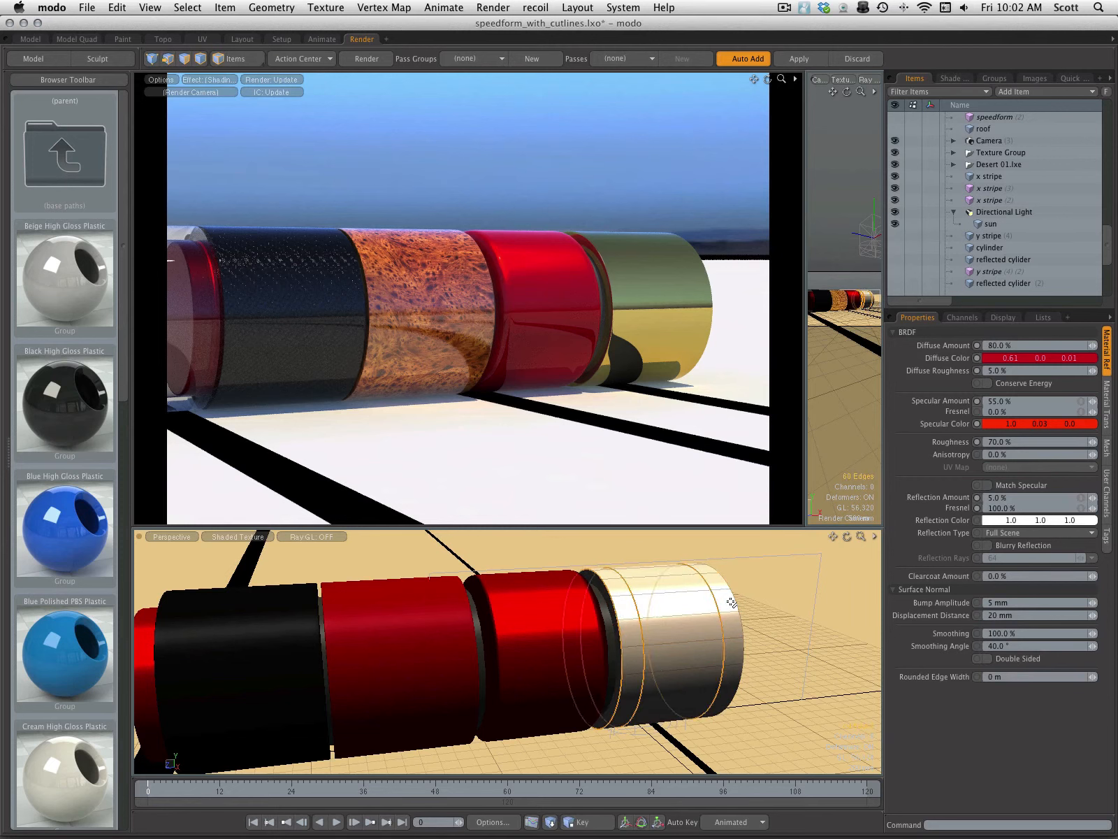
pyautogui.keyDown('shift'); pyautogui.doubleClick(728, 611); pyautogui.keyUp('shift')
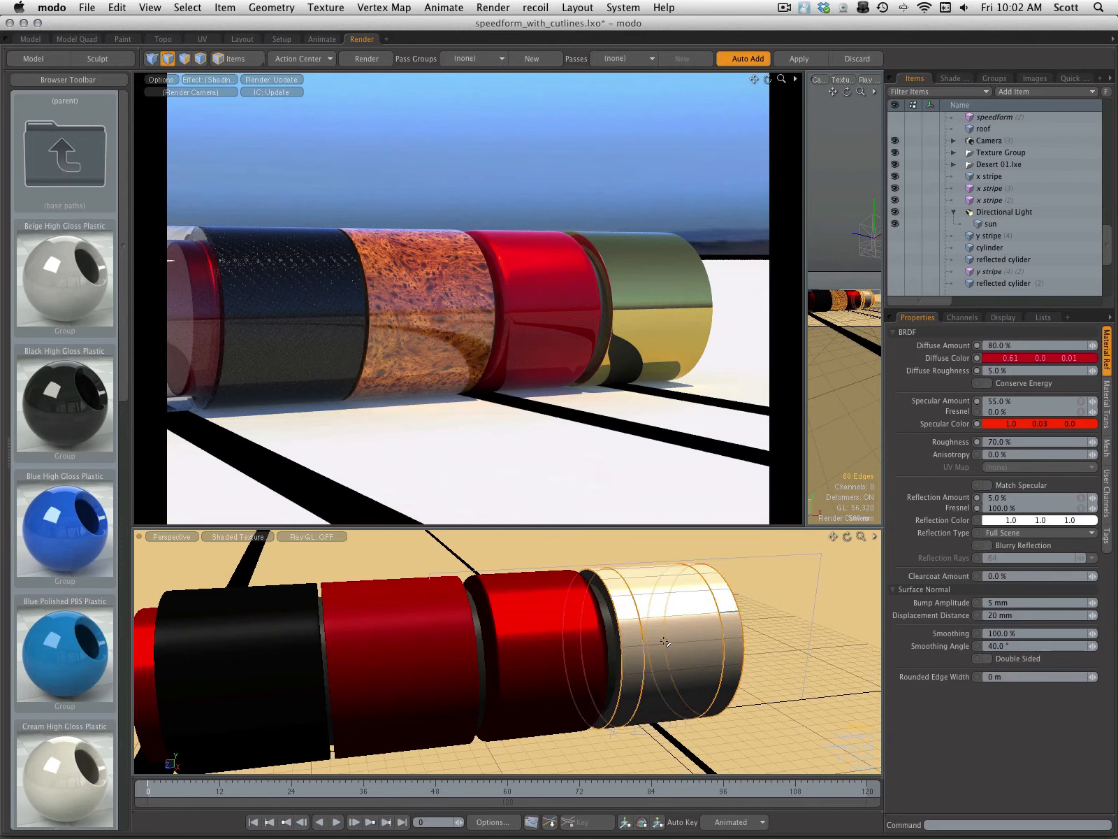
pyautogui.press('y')
pyautogui.moveTo(618, 650)
pyautogui.mouseDown()
pyautogui.moveTo(594, 649)
pyautogui.moveTo(603, 648)
pyautogui.mouseUp()
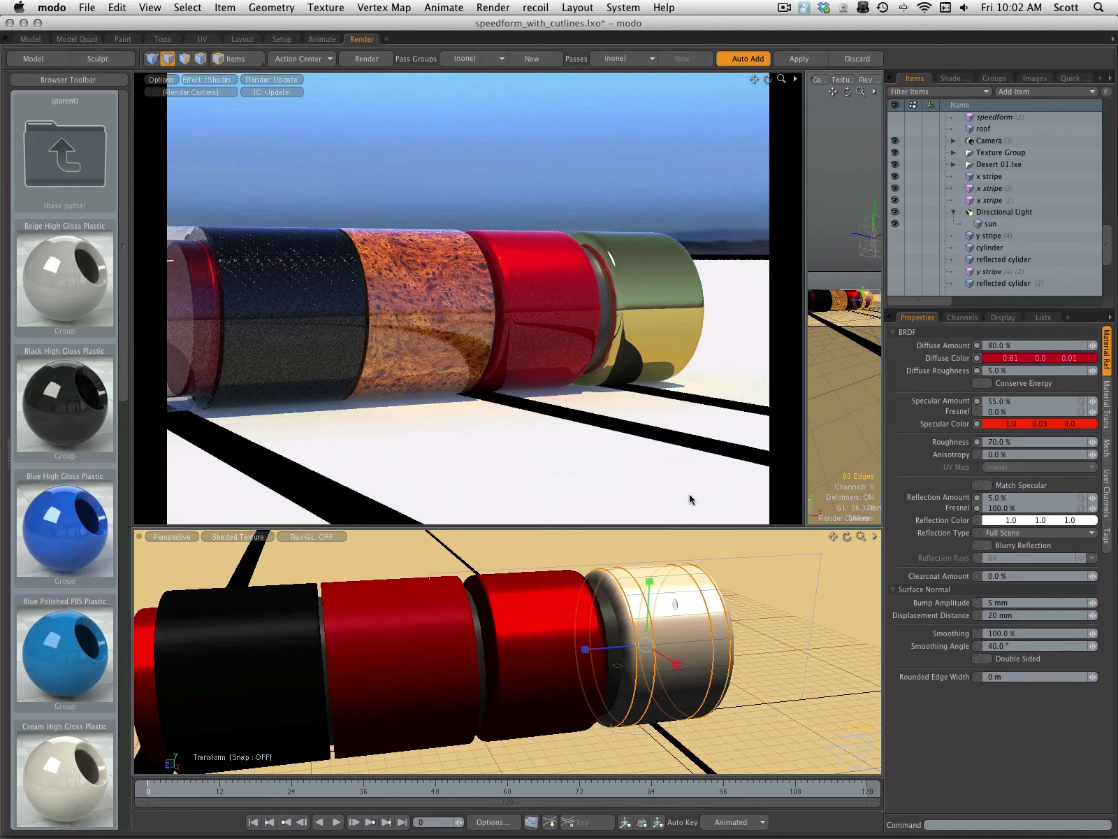
pyautogui.press('super+z')
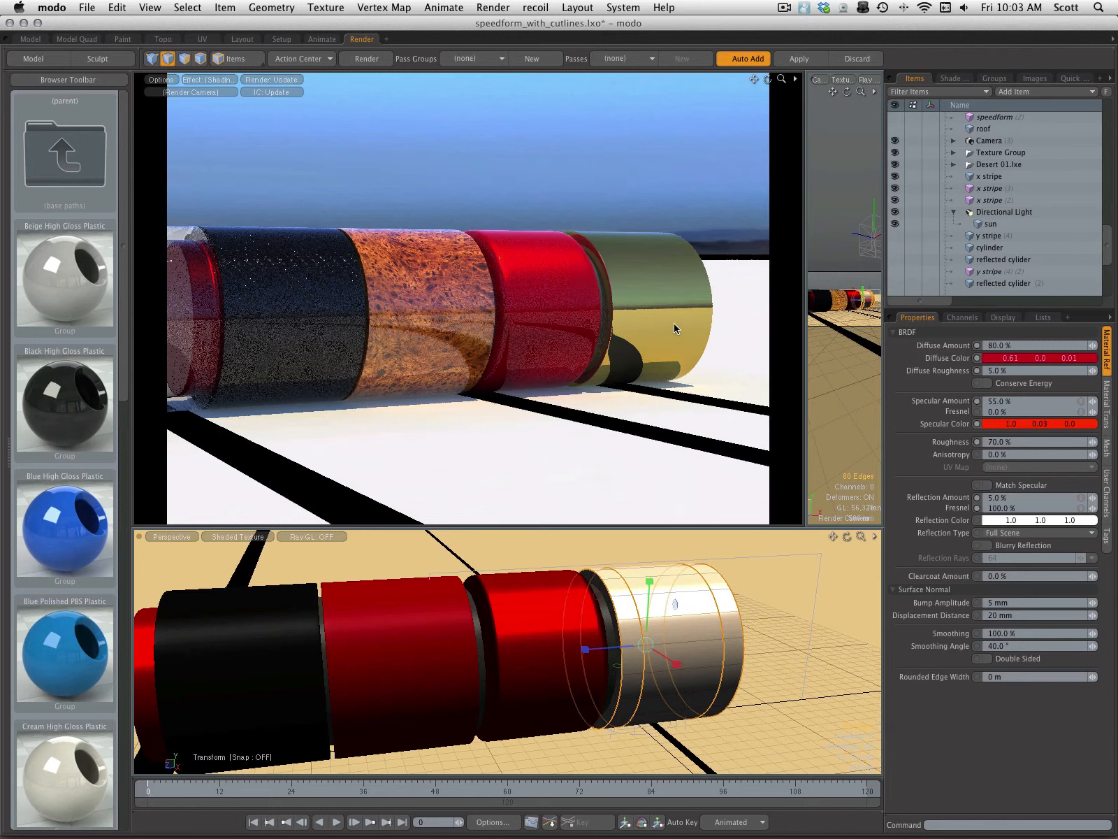
pyautogui.press('space')
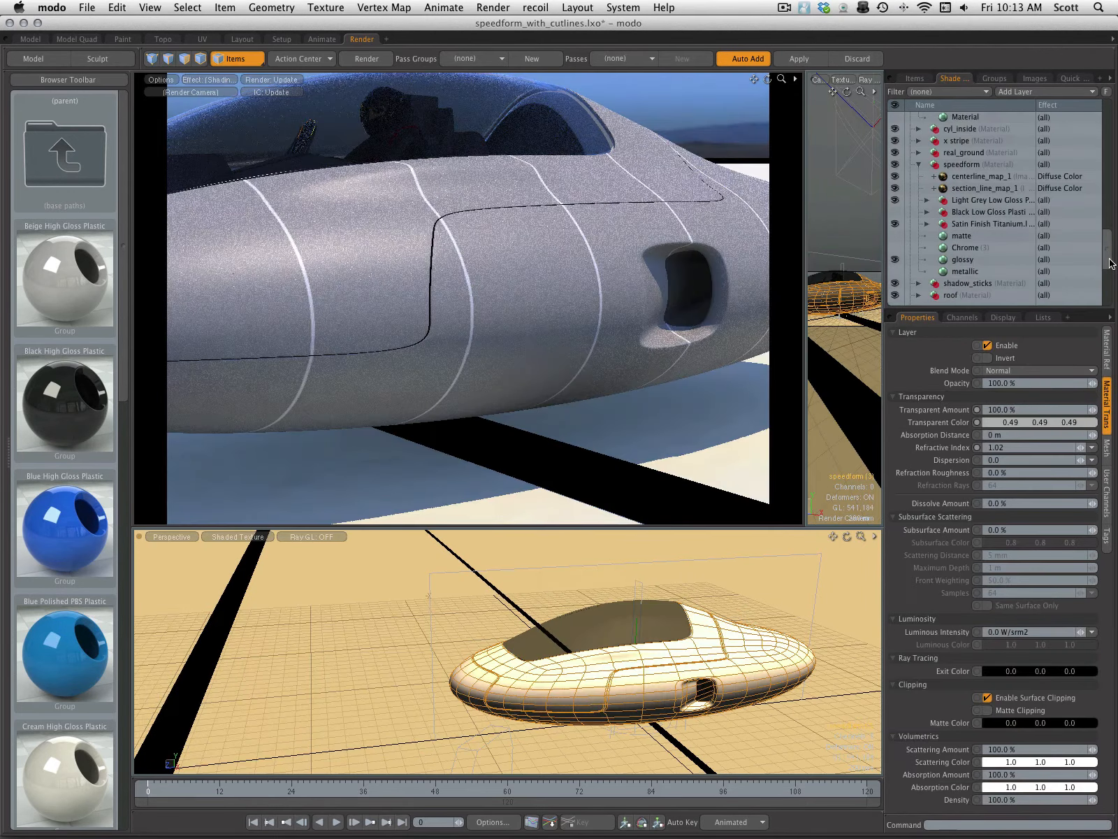
# - Hide the Light Grey Low Gloss Plastic and Satin Finish Titanium layers in the speedform material group and enable the matte material
pyautogui.scroll(-1, 1110, 262)
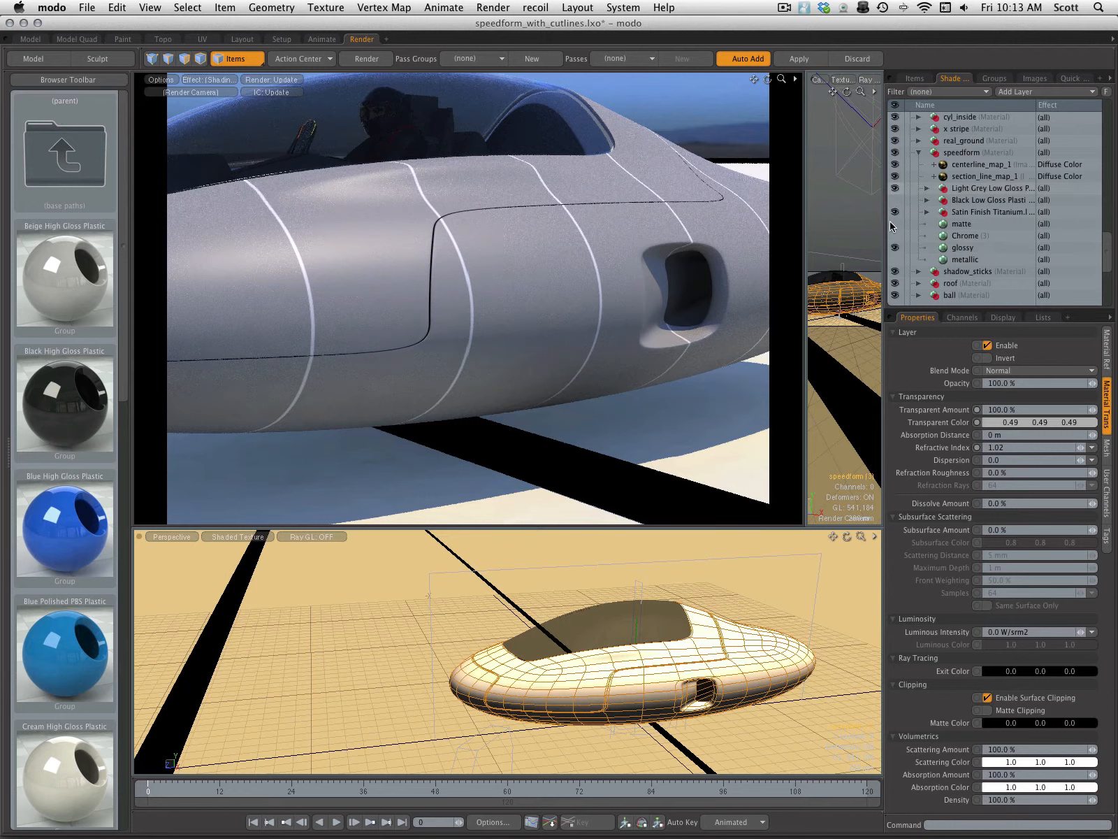
pyautogui.click(895, 188)
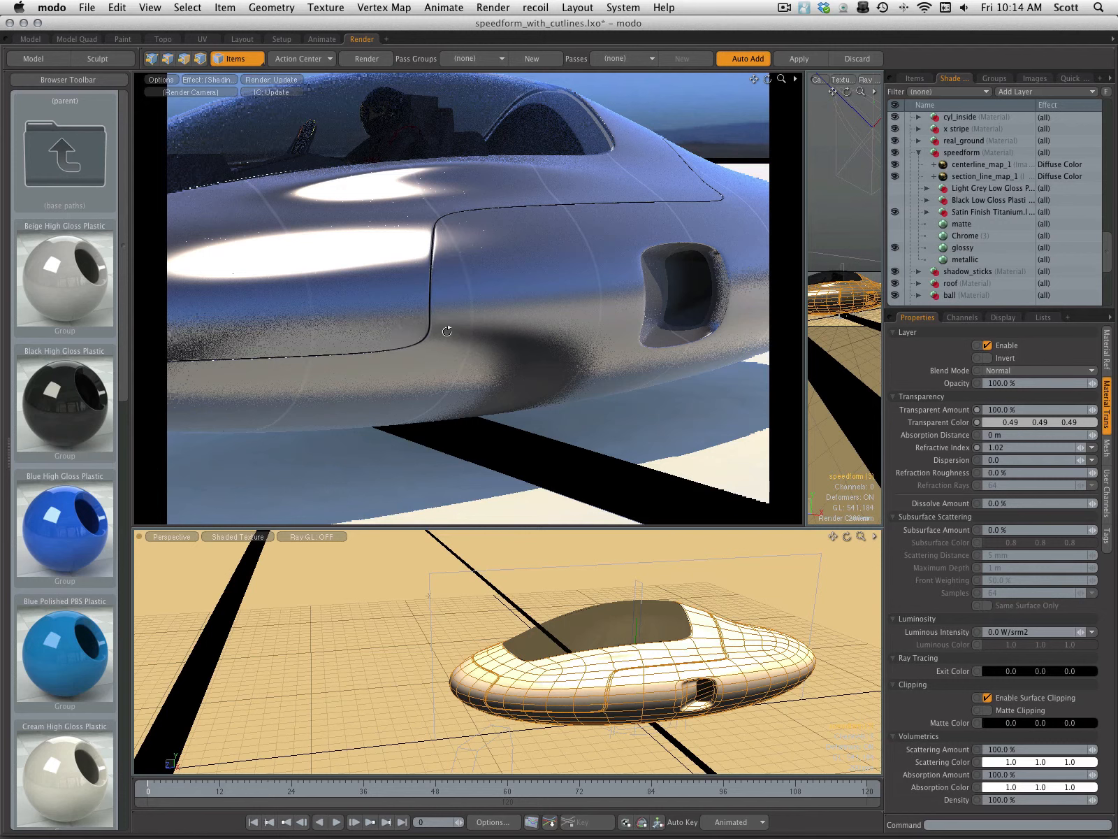
pyautogui.moveTo(459, 322)
pyautogui.keyDown('alt'); pyautogui.mouseDown()
pyautogui.moveTo(472, 319)
pyautogui.moveTo(449, 343)
pyautogui.mouseUp(); pyautogui.keyUp('alt')
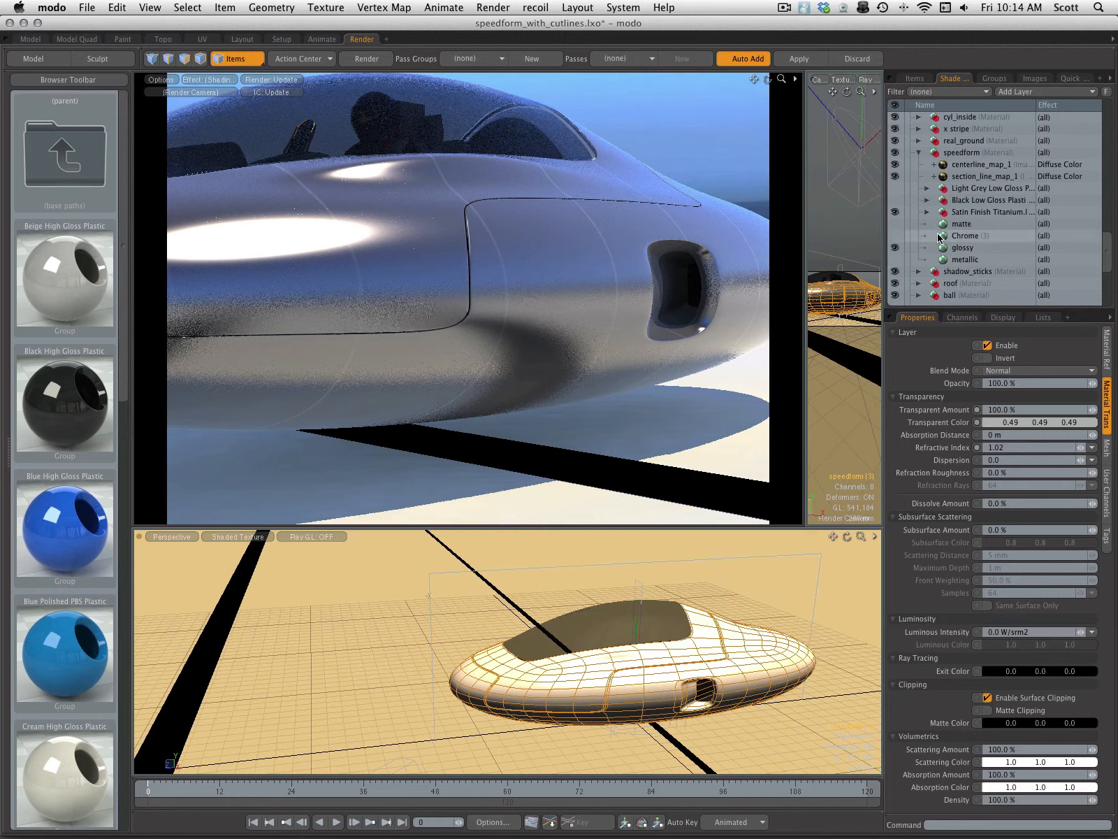
pyautogui.click(894, 212)
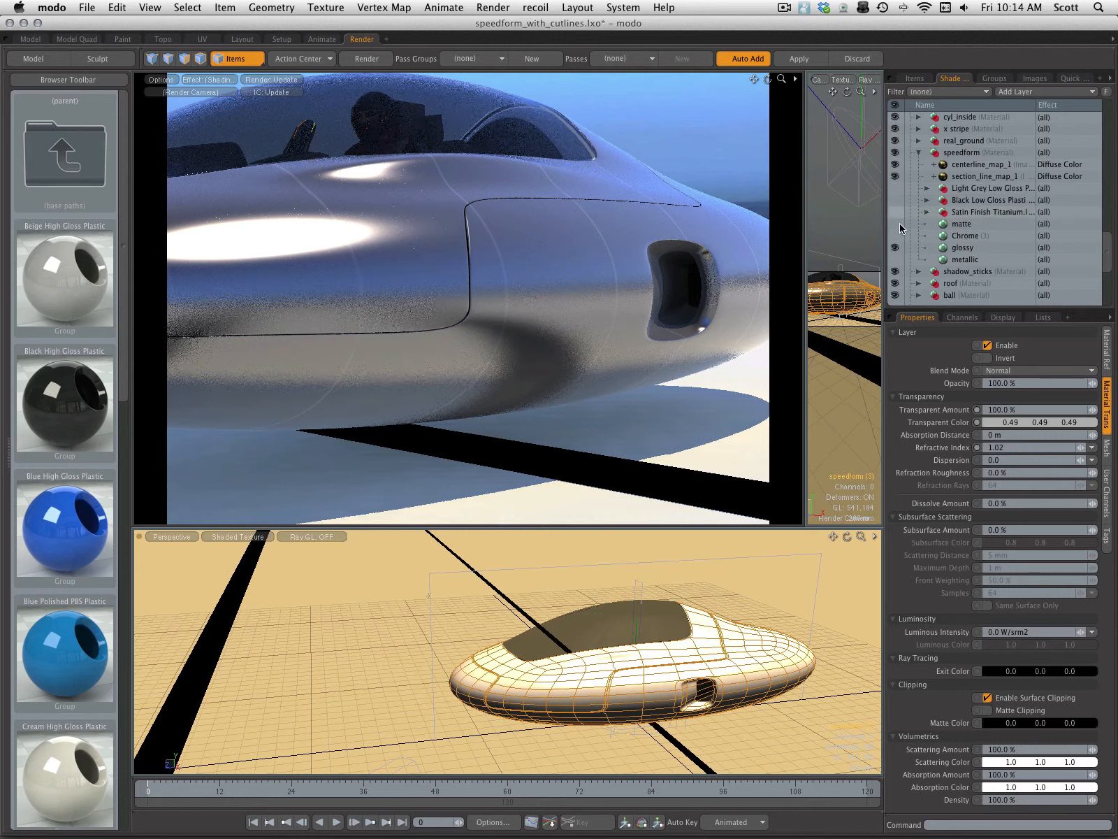
pyautogui.click(896, 224)
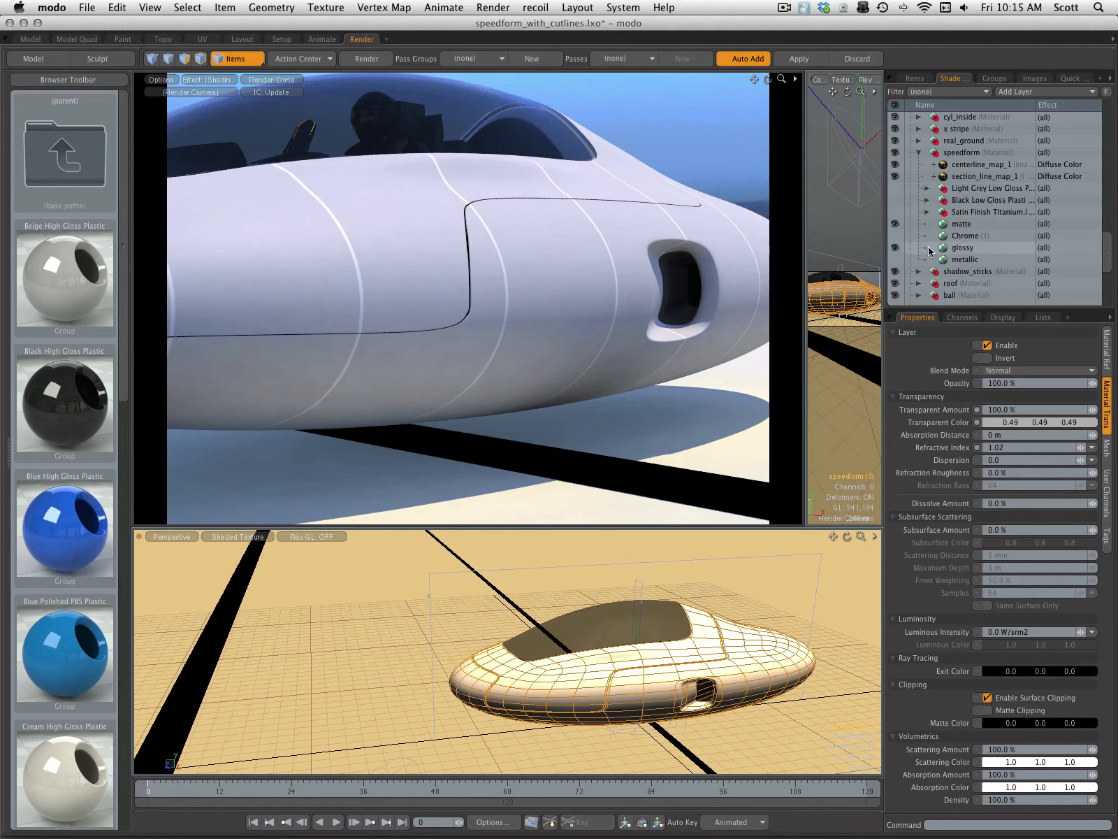
# - Switch the speedform from the matte material to Chrome and bring the Directional Light's sun mesh into view in the item list
pyautogui.click(894, 224)
pyautogui.click(894, 235)
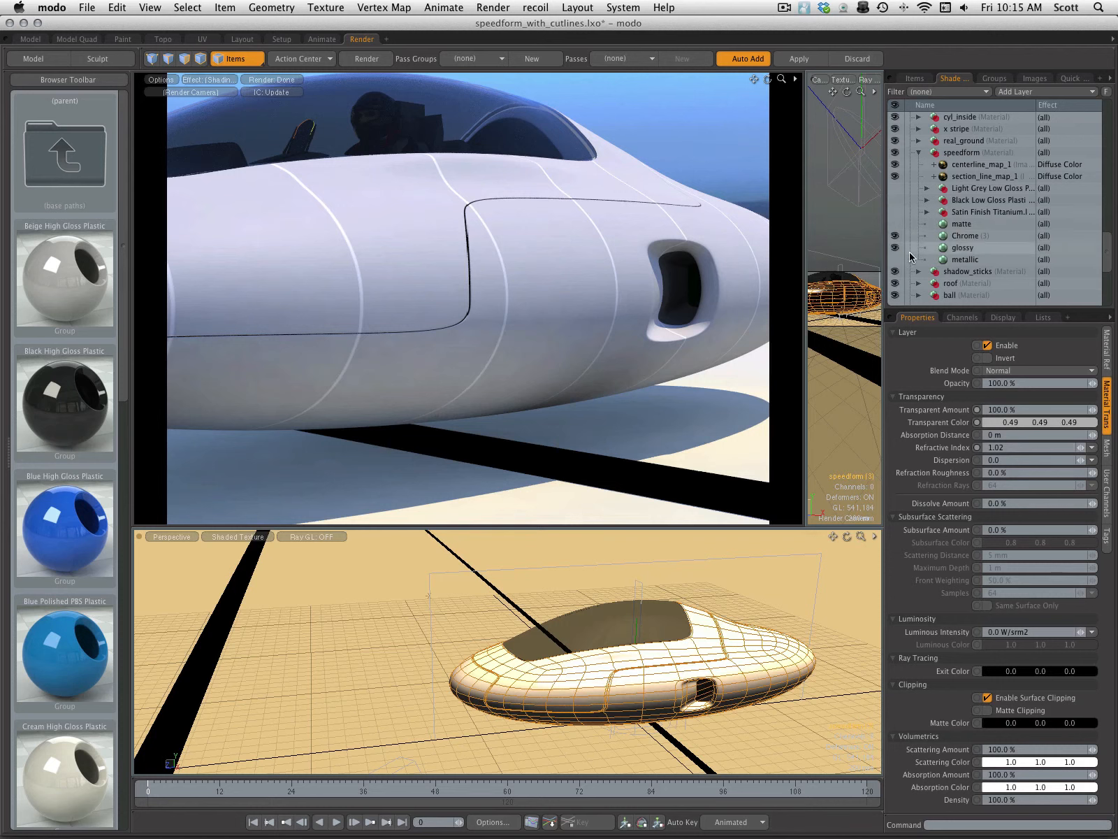
pyautogui.click(916, 79)
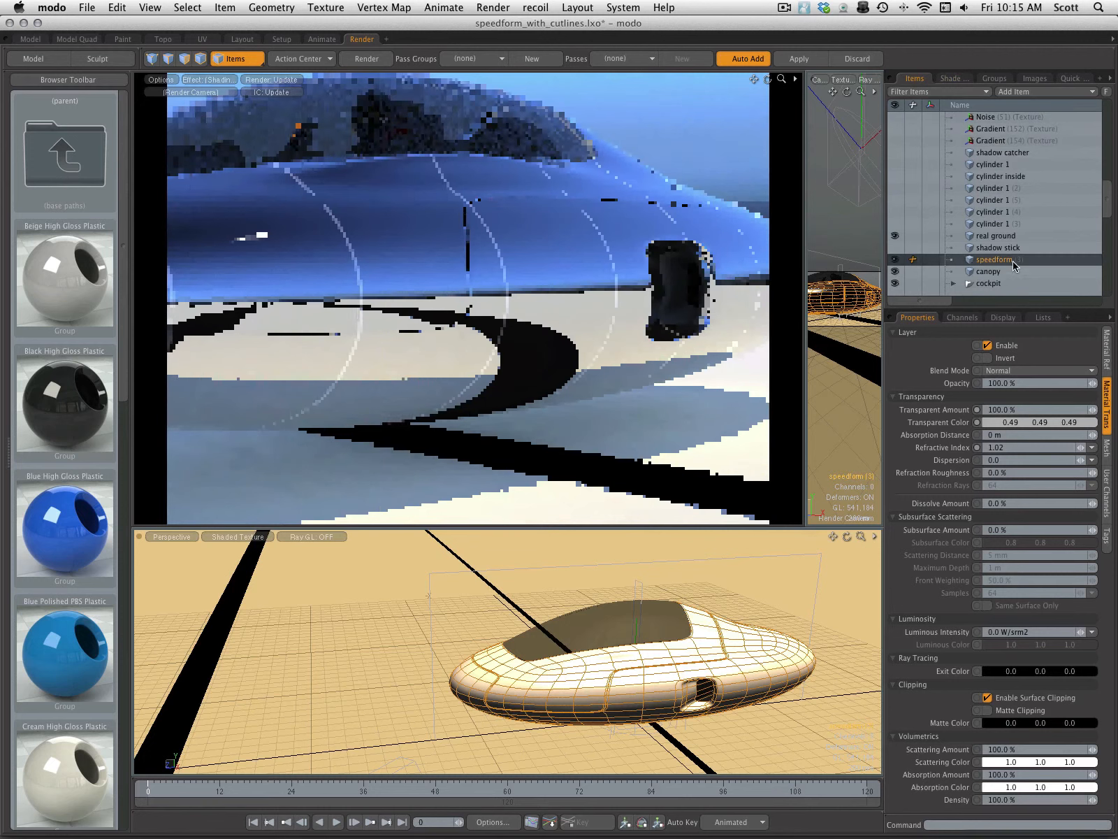
pyautogui.moveTo(1108, 208); pyautogui.dragTo(1106, 246)
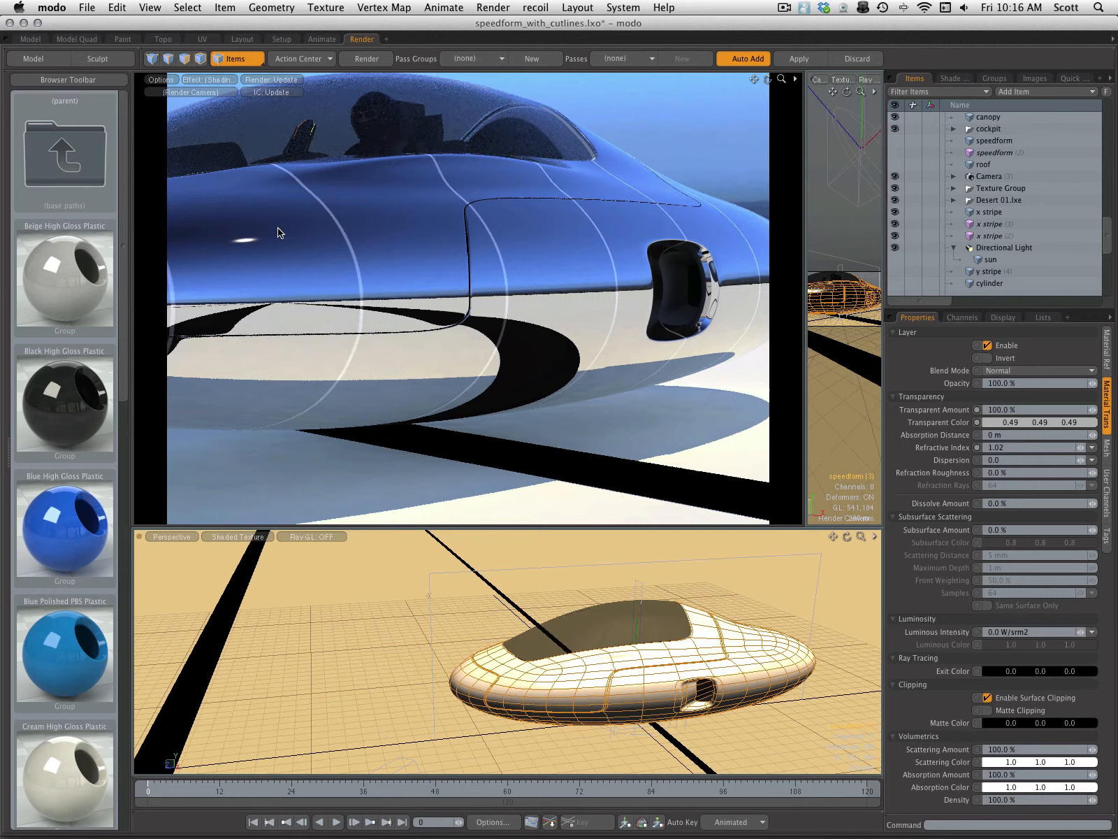
# - Hide the Chrome material so the speedform uses its glossy material, and make the sun mesh visible
pyautogui.click(950, 79)
pyautogui.click(895, 236)
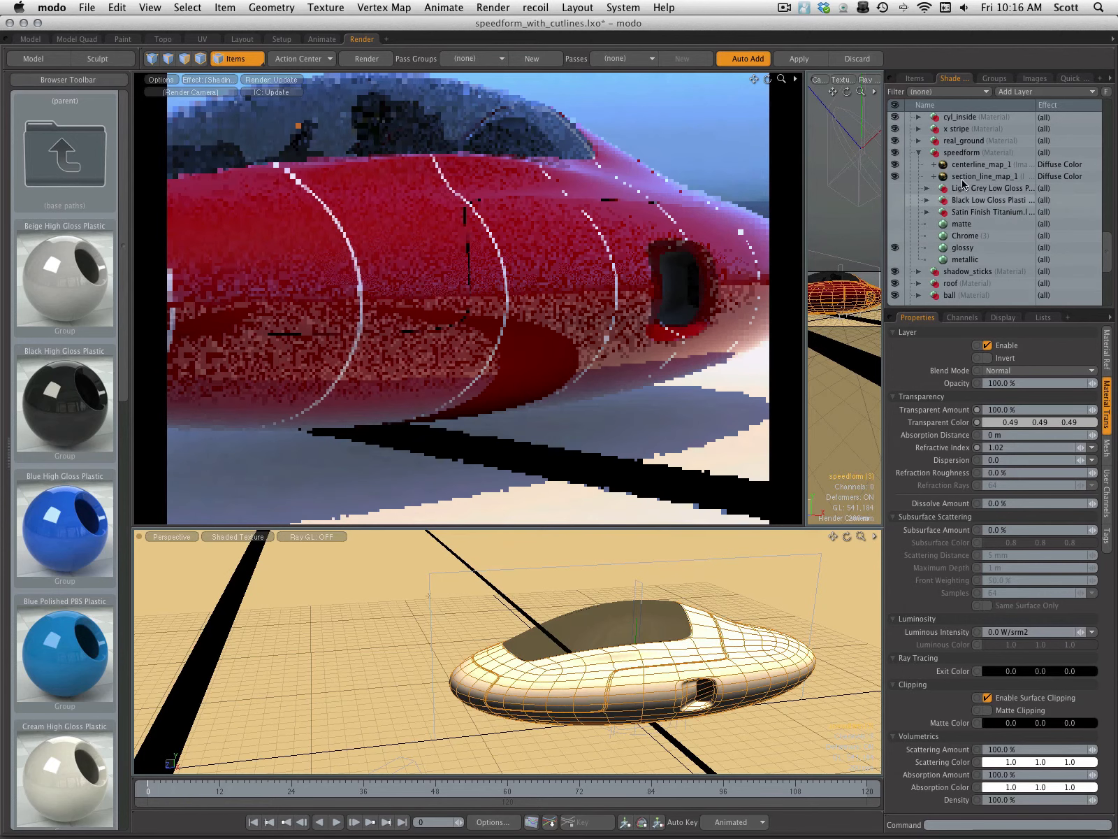
pyautogui.click(914, 78)
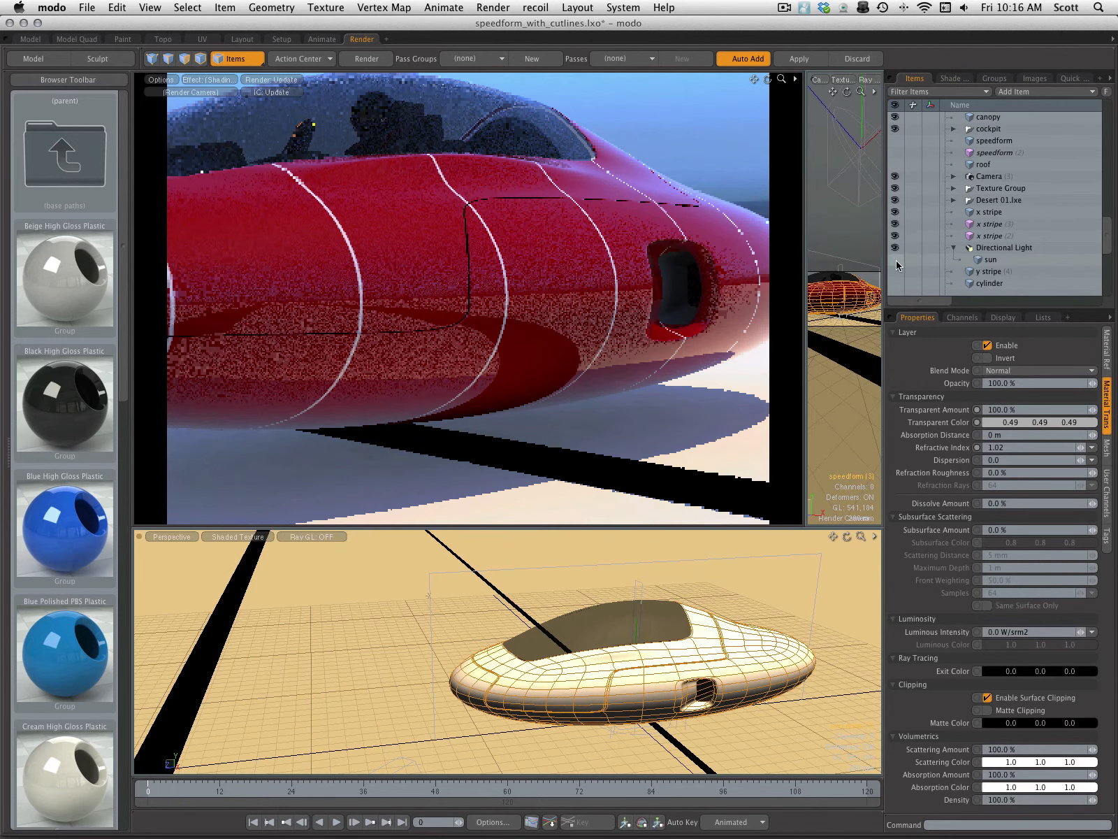
pyautogui.click(945, 78)
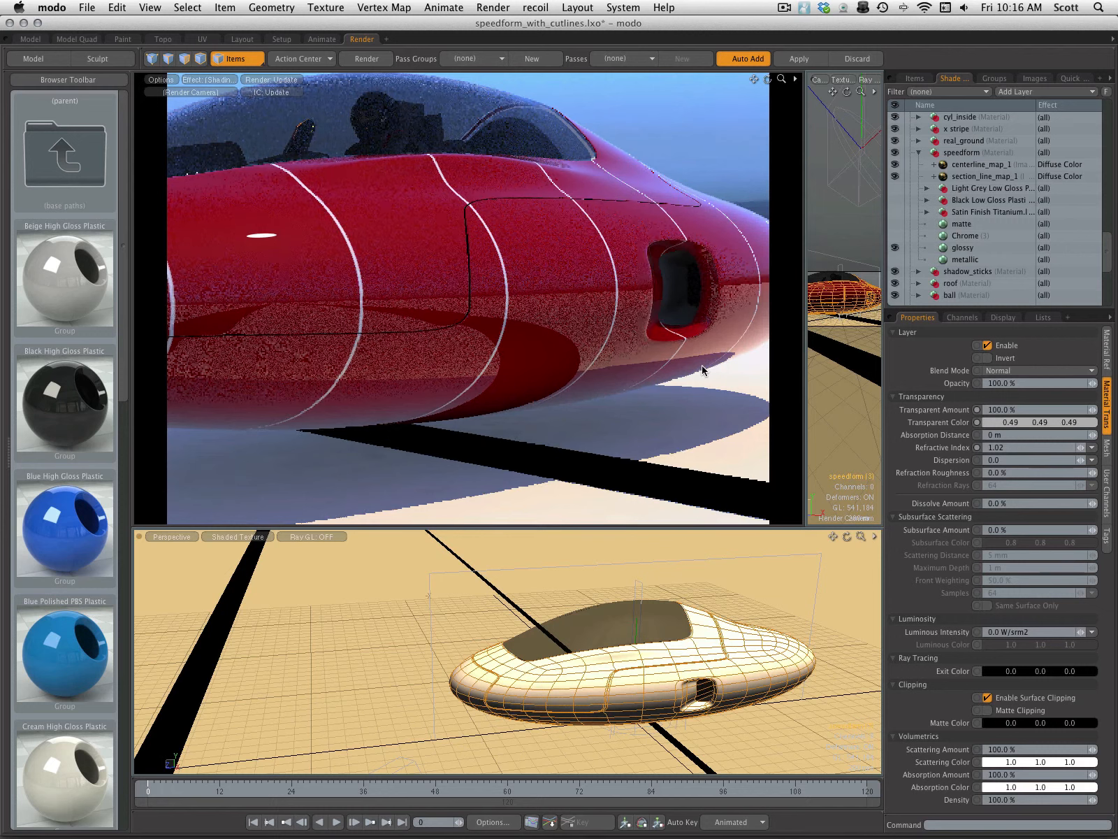
# - Examine the glossy red speedform from a higher angle in the render preview and show the material's reflection properties
pyautogui.keyDown('alt'); pyautogui.moveTo(654, 357); pyautogui.dragTo(618, 361); pyautogui.keyUp('alt')
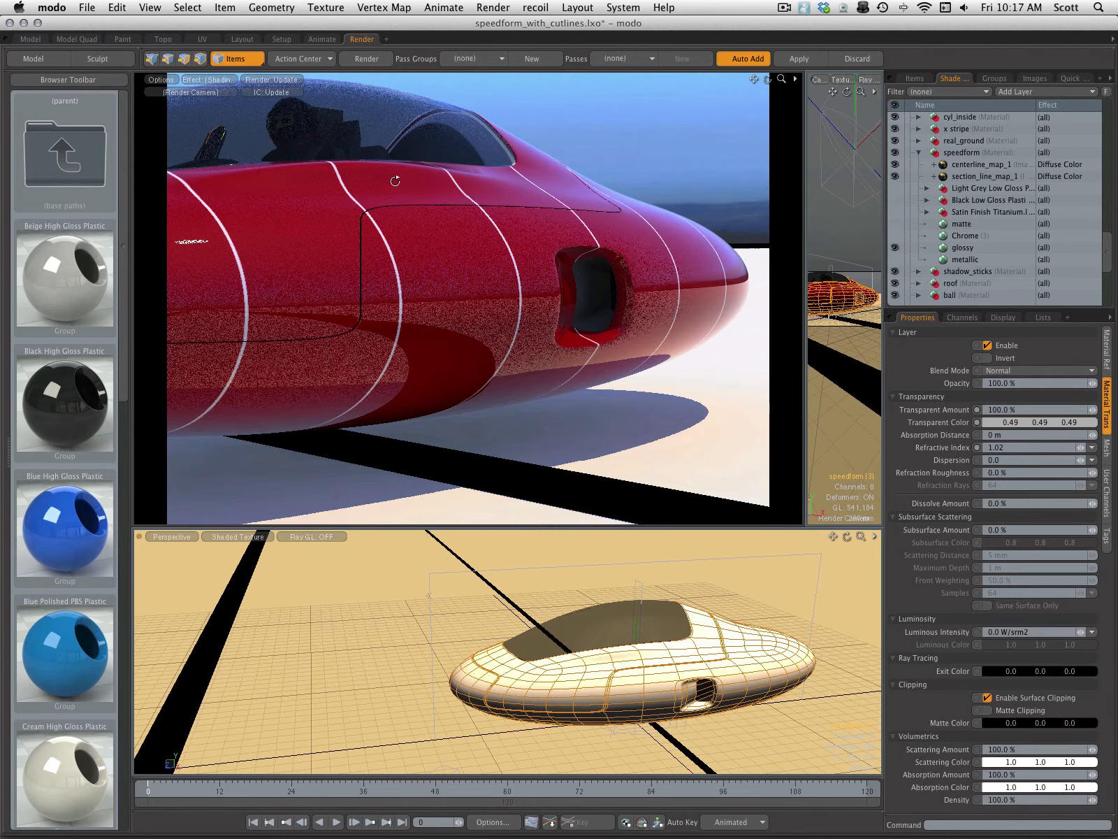
pyautogui.keyDown('alt'); pyautogui.moveTo(395, 181); pyautogui.dragTo(450, 337); pyautogui.keyUp('alt')
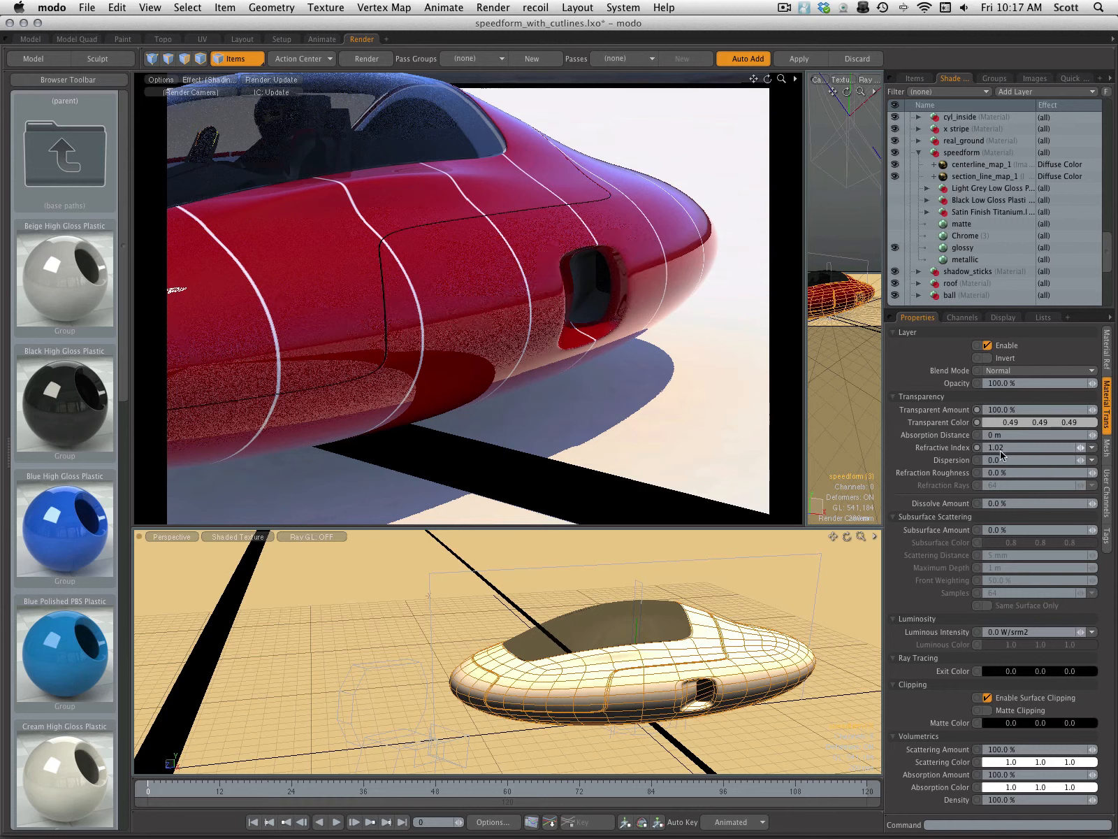
pyautogui.click(1107, 353)
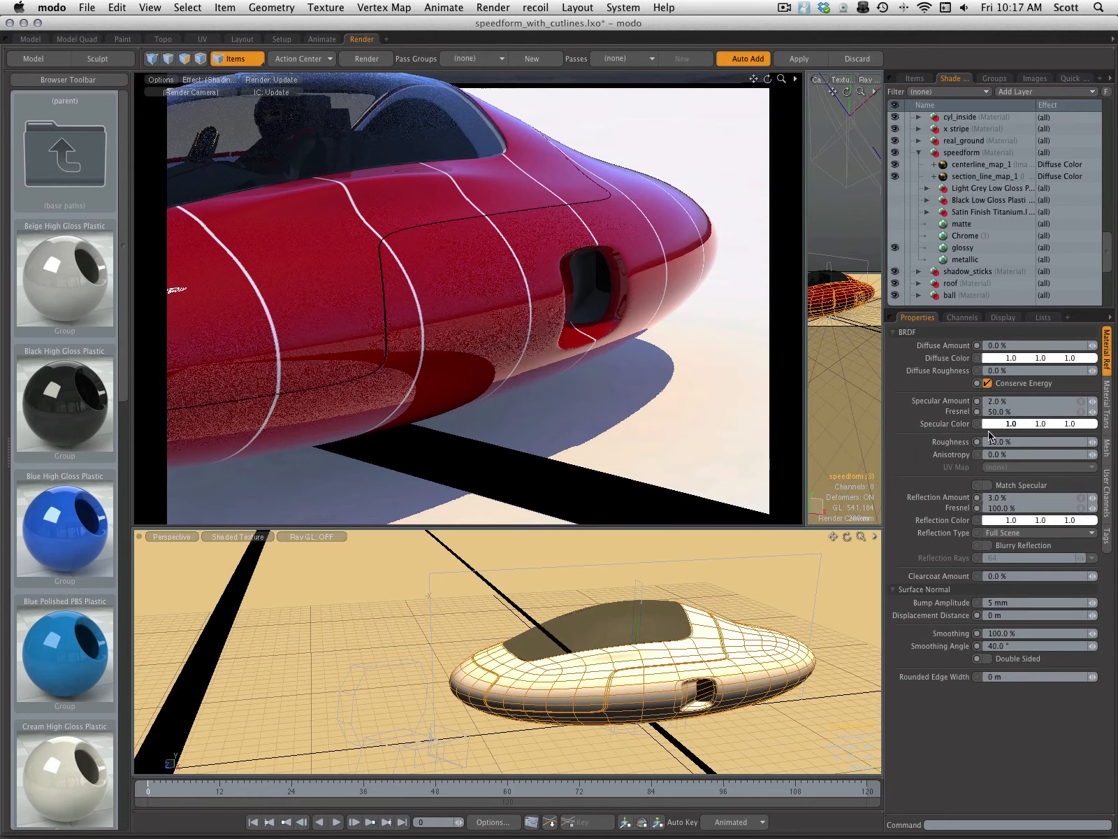
# - Set the glossy material's specular amount to 55% and its specular color to red (1.0, 0.05, 0.0)
pyautogui.click(971, 249)
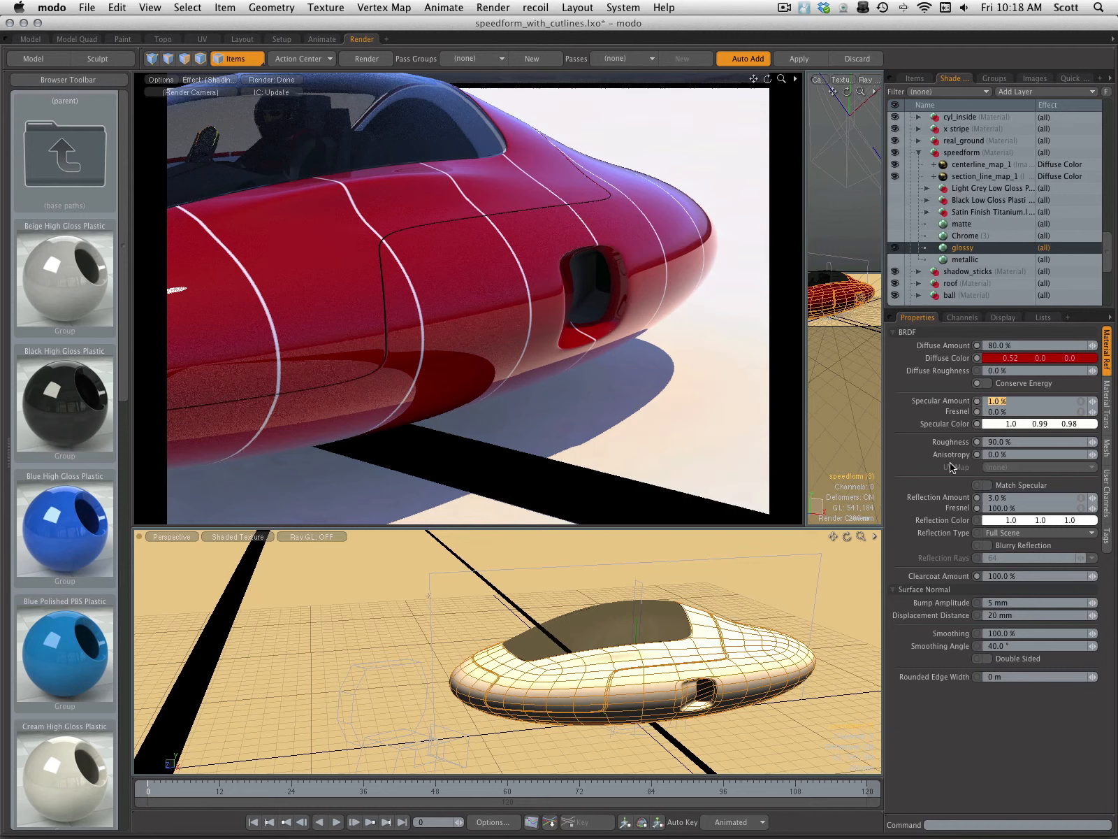
pyautogui.write('55')
pyautogui.press('Return')
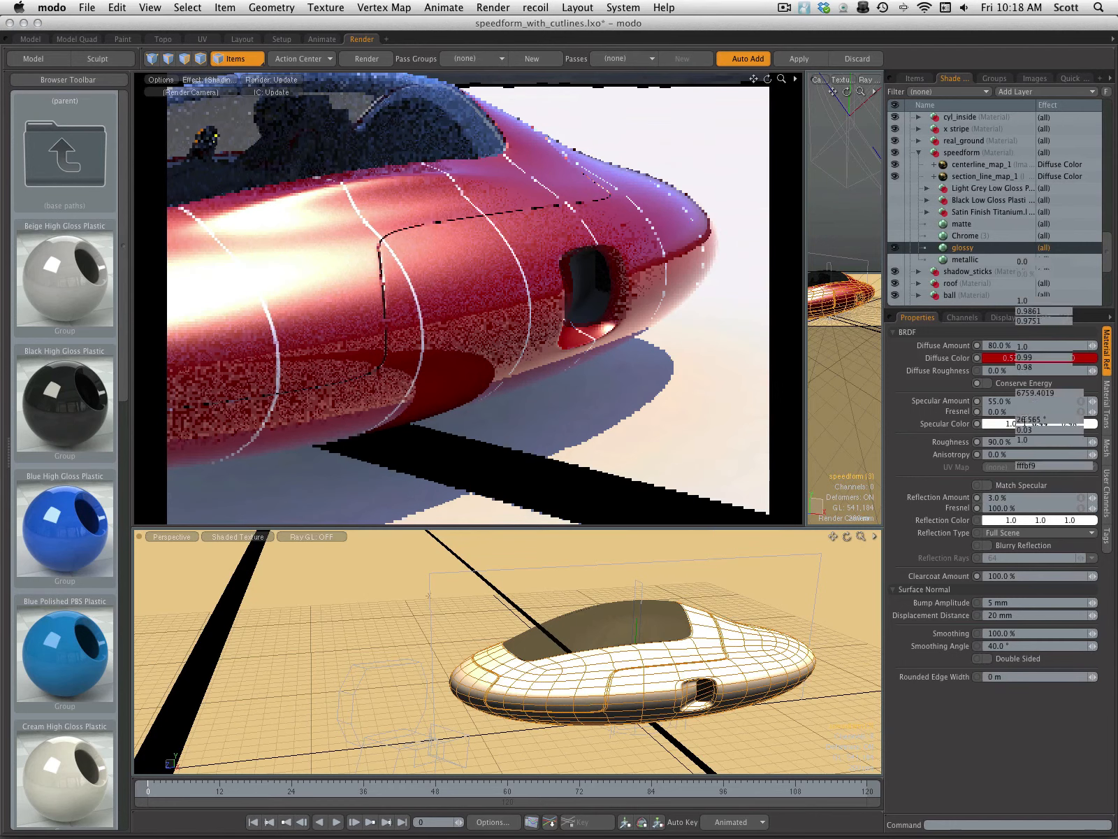
pyautogui.click(1020, 424)
pyautogui.click(895, 327)
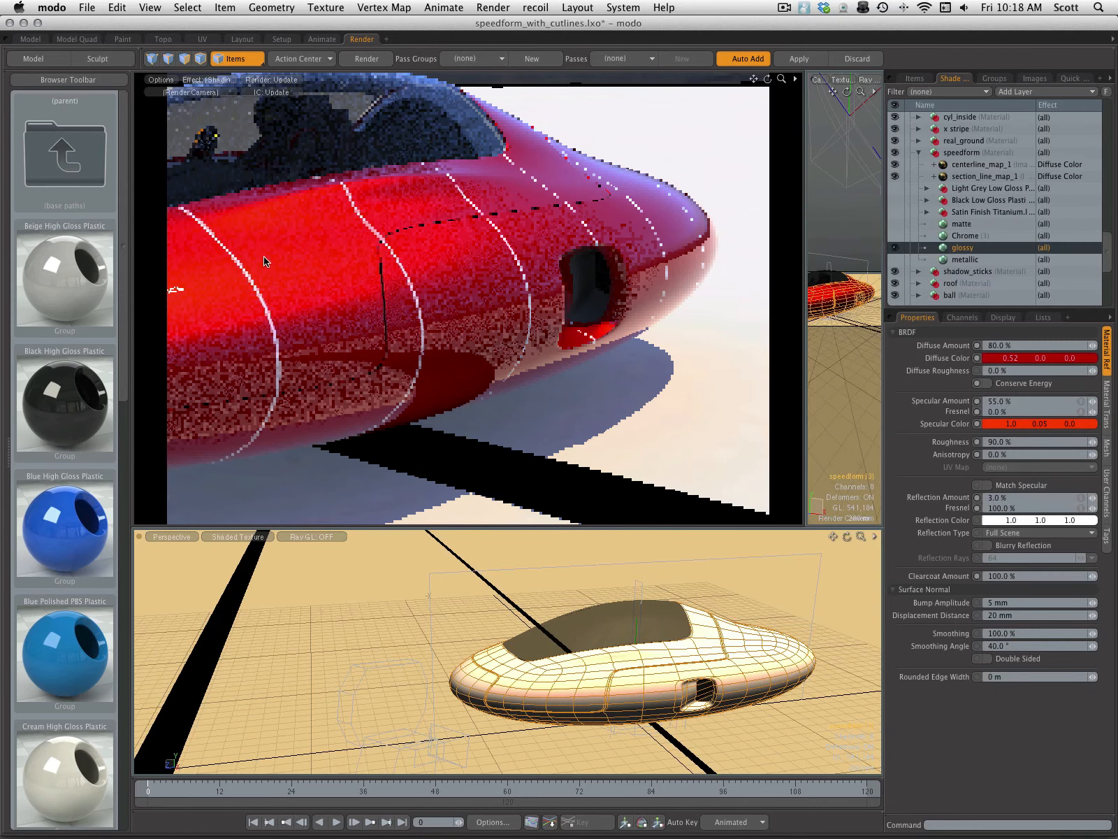
# - Reduce the glossy material's specular amount to 45%
pyautogui.click(995, 404)
pyautogui.write('45')
pyautogui.press('Return')
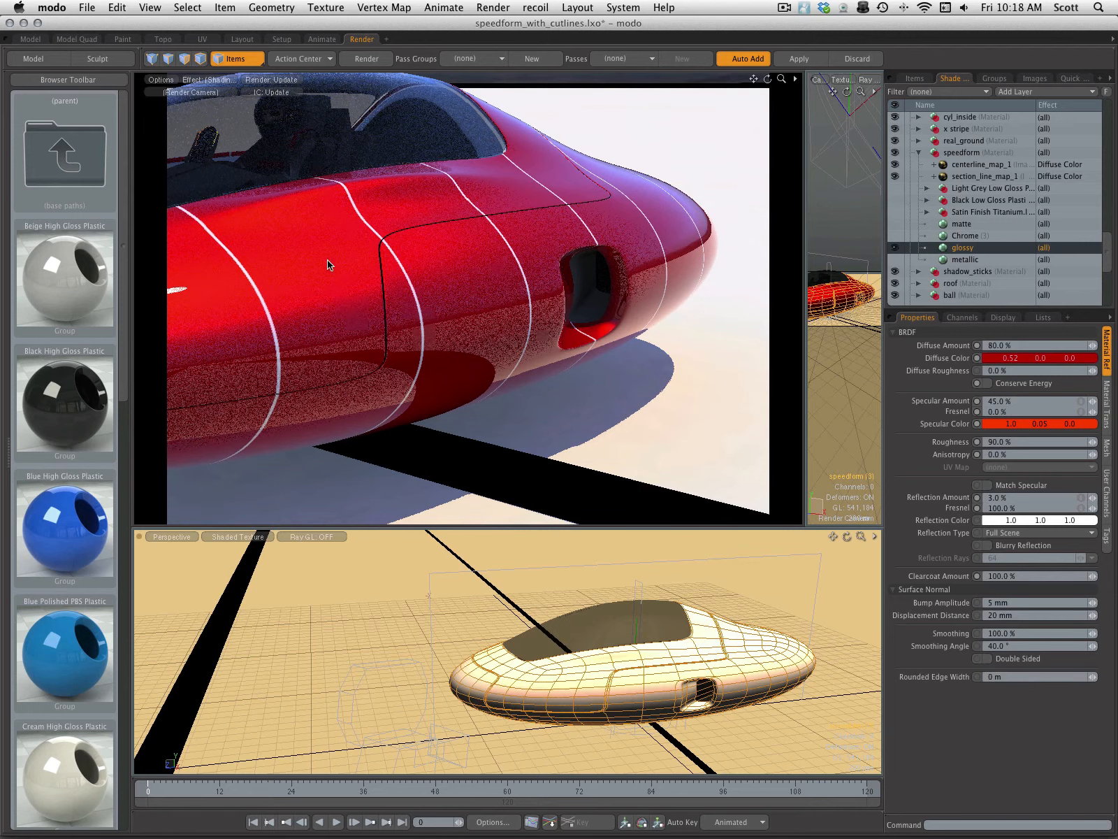
# - Examine the red highlights and reflections on the glossy speedform from the front, side, low and high angles in the render preview
pyautogui.keyDown('alt'); pyautogui.moveTo(343, 309); pyautogui.dragTo(568, 379); pyautogui.keyUp('alt')
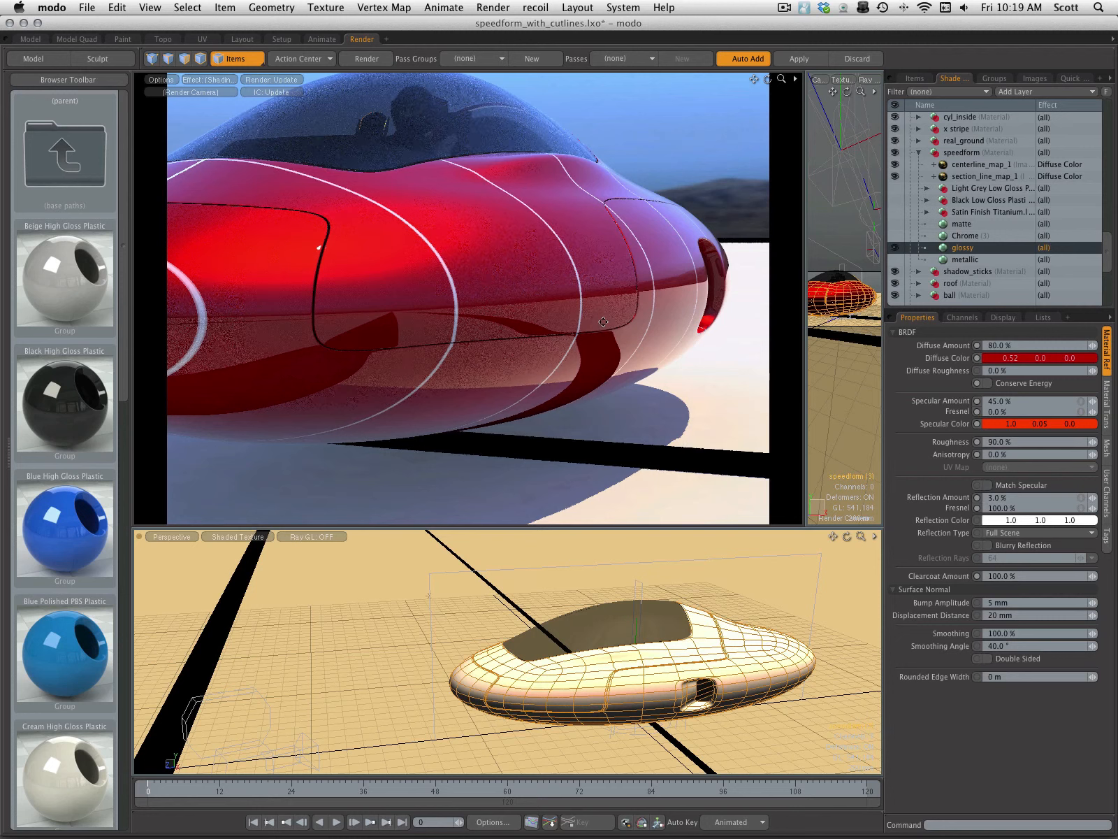
pyautogui.keyDown('ctrl'); pyautogui.keyDown('alt'); pyautogui.moveTo(603, 322); pyautogui.dragTo(406, 450); pyautogui.keyUp('alt'); pyautogui.keyUp('ctrl')
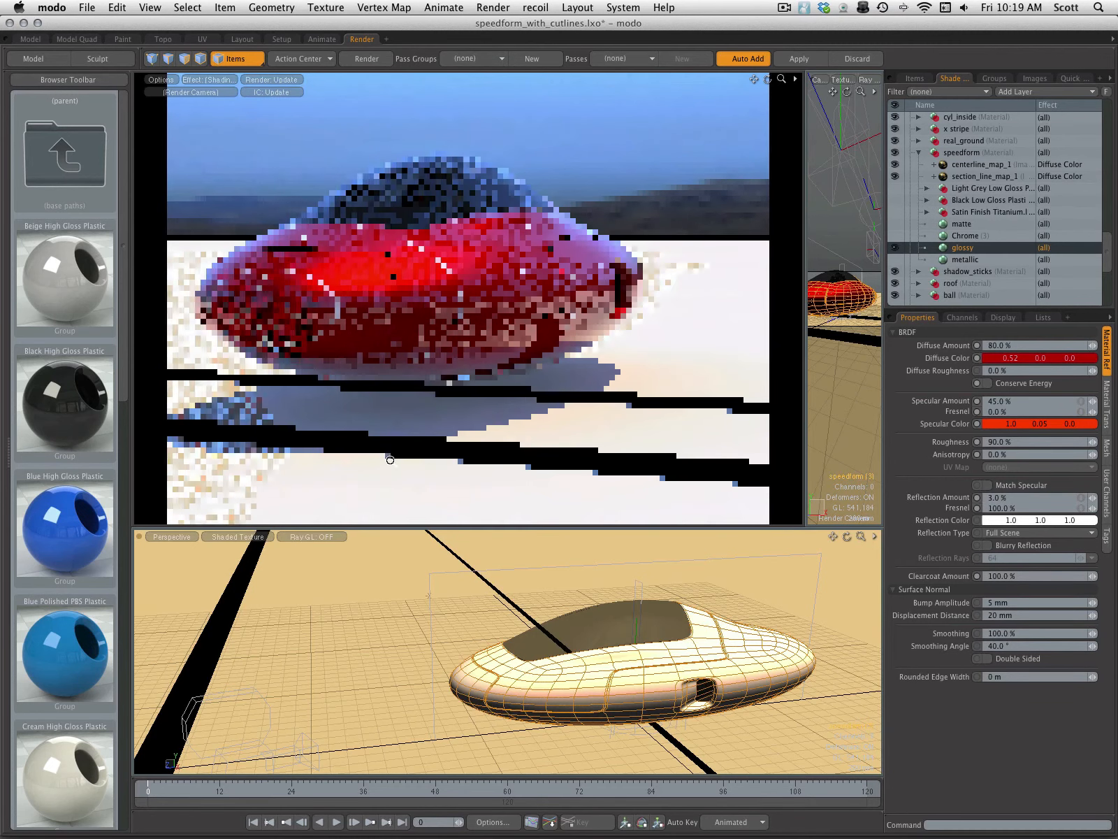
pyautogui.keyDown('alt'); pyautogui.keyDown('shift'); pyautogui.moveTo(566, 366); pyautogui.dragTo(624, 346); pyautogui.keyUp('shift'); pyautogui.keyUp('alt')
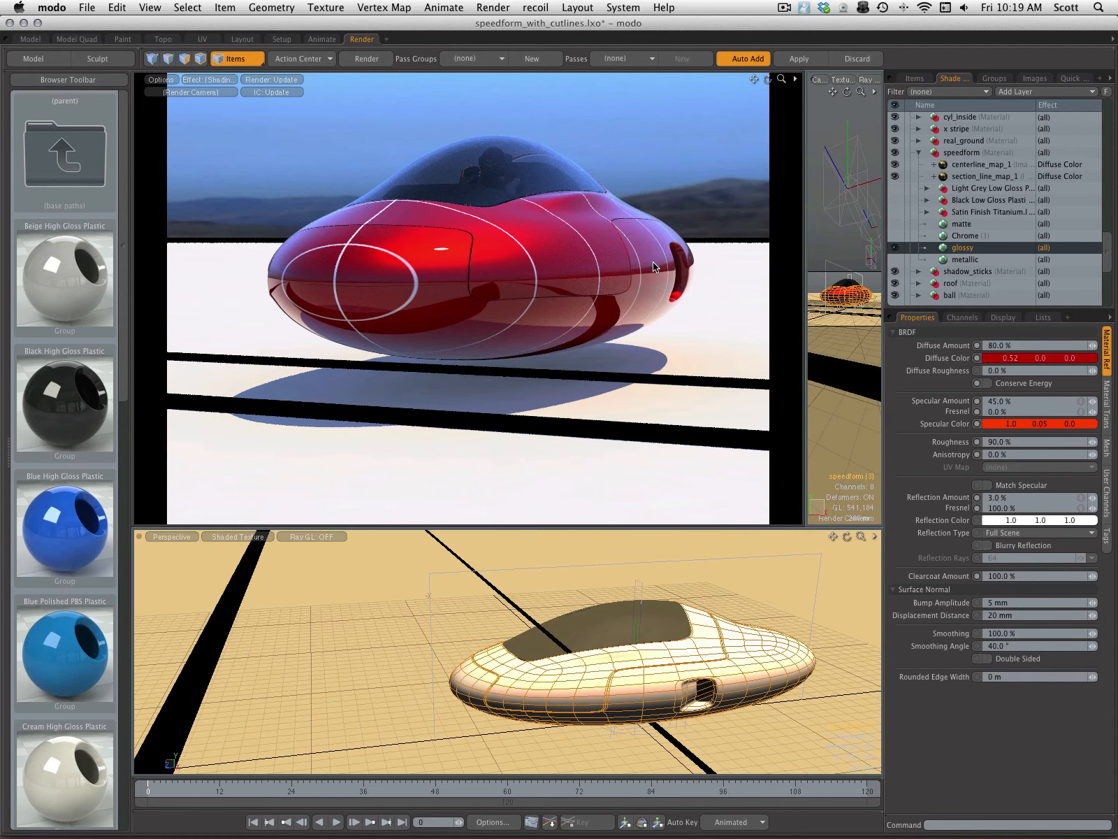
pyautogui.keyDown('alt'); pyautogui.moveTo(658, 352); pyautogui.dragTo(483, 348); pyautogui.keyUp('alt')
pyautogui.keyDown('alt'); pyautogui.keyDown('shift'); pyautogui.moveTo(712, 331); pyautogui.dragTo(414, 467); pyautogui.keyUp('shift'); pyautogui.keyUp('alt')
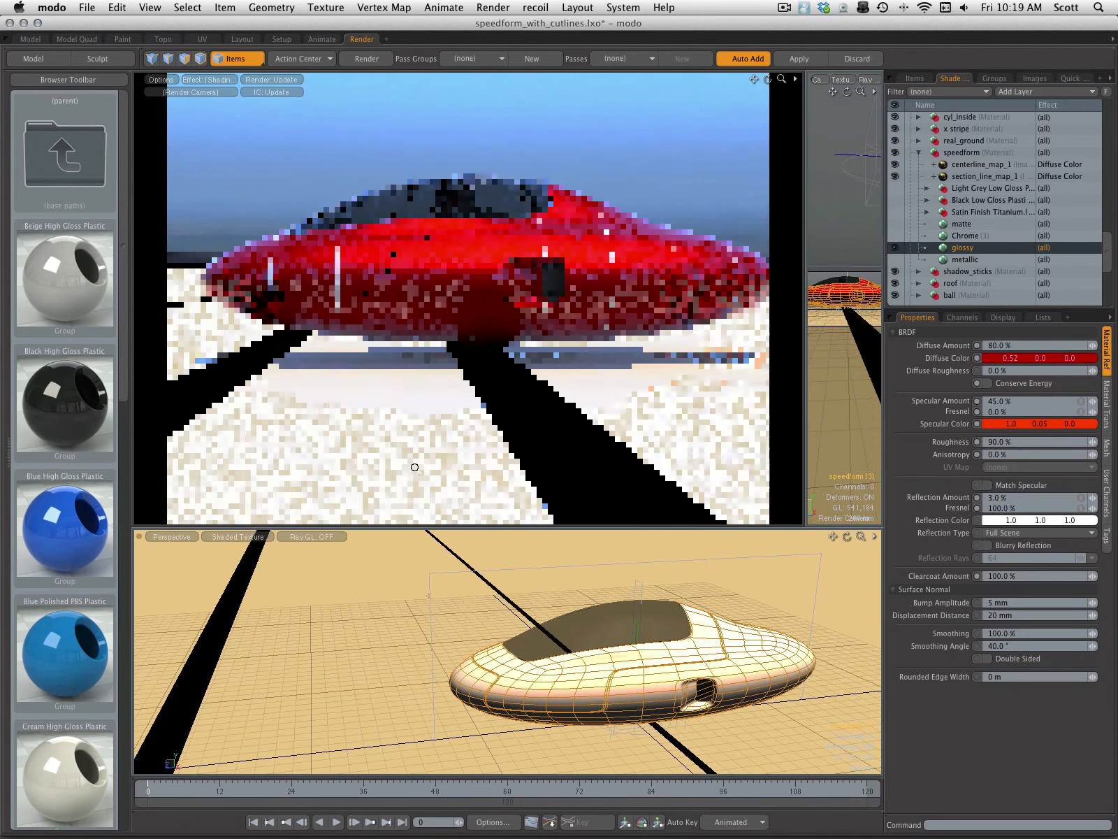
pyautogui.keyDown('alt'); pyautogui.keyDown('shift'); pyautogui.moveTo(501, 379); pyautogui.dragTo(509, 362); pyautogui.keyUp('shift'); pyautogui.keyUp('alt')
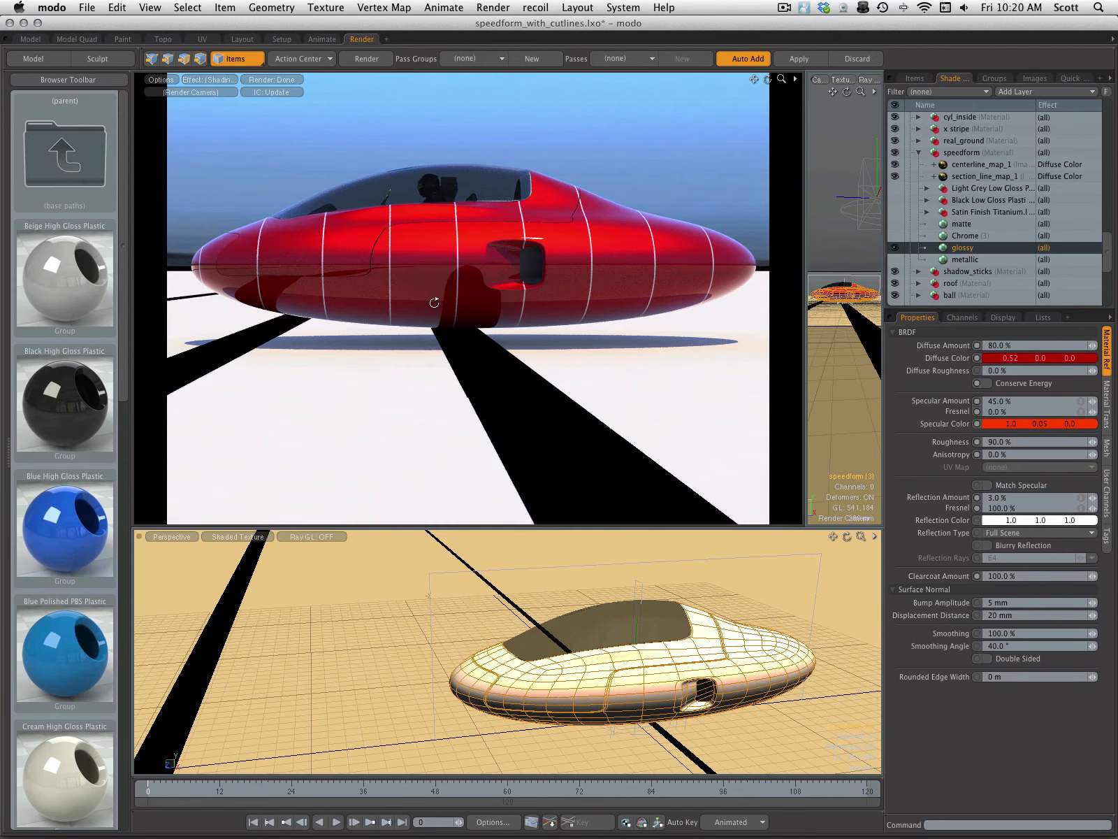
pyautogui.keyDown('alt'); pyautogui.moveTo(438, 301); pyautogui.dragTo(584, 399); pyautogui.keyUp('alt')
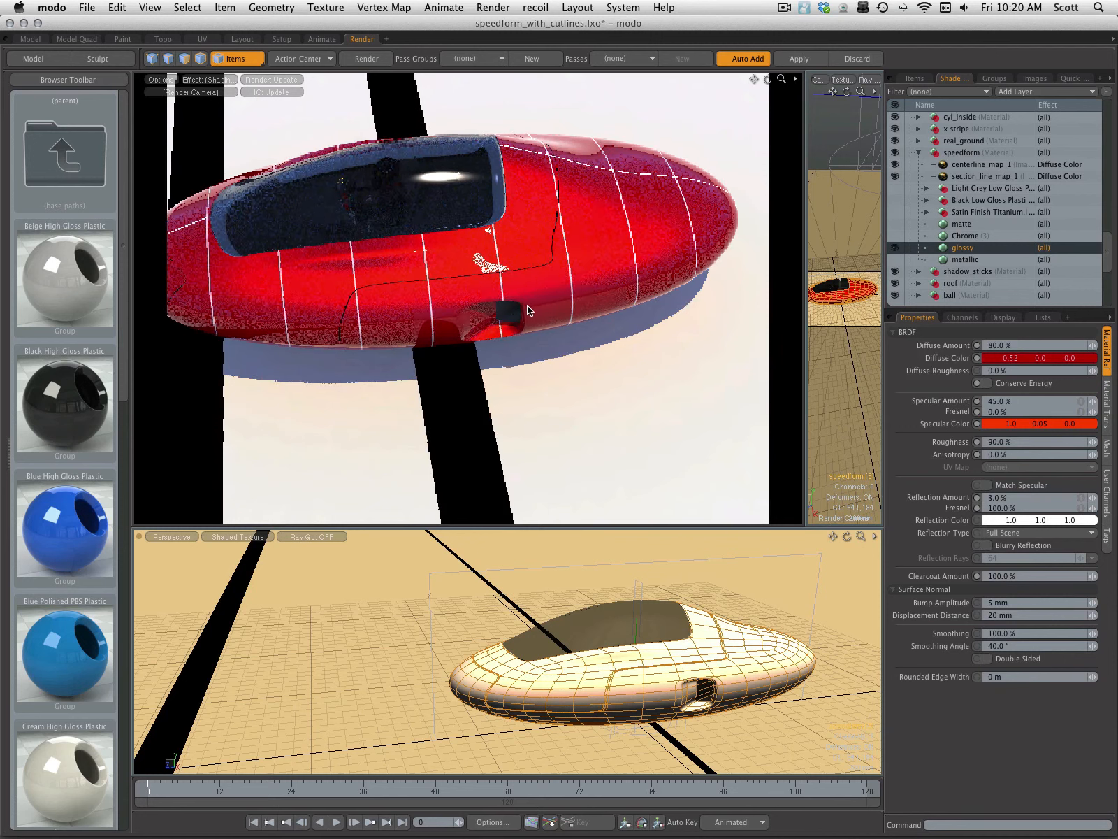
pyautogui.keyDown('alt'); pyautogui.moveTo(527, 391); pyautogui.dragTo(529, 275); pyautogui.keyUp('alt')
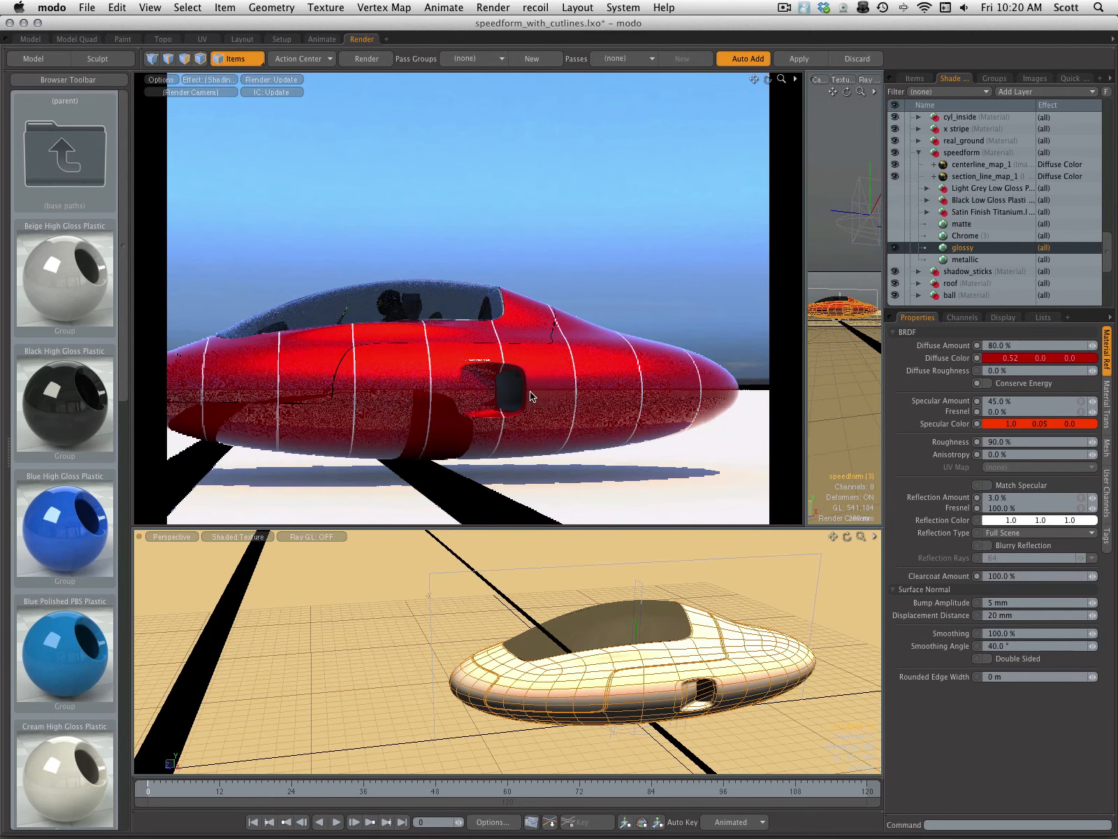
pyautogui.keyDown('alt'); pyautogui.moveTo(515, 347); pyautogui.dragTo(534, 424); pyautogui.keyUp('alt')
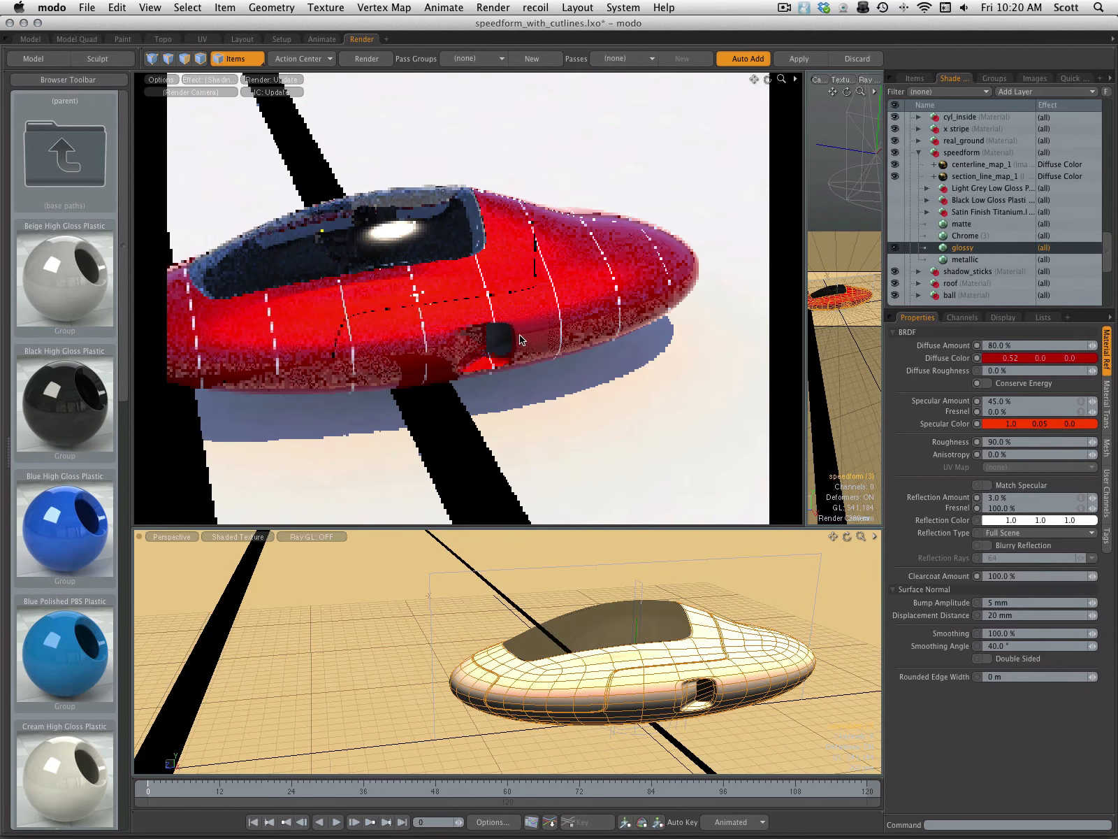
pyautogui.keyDown('alt'); pyautogui.moveTo(531, 364); pyautogui.dragTo(543, 414); pyautogui.keyUp('alt')
pyautogui.keyDown('alt'); pyautogui.moveTo(526, 311); pyautogui.dragTo(514, 299); pyautogui.keyUp('alt')
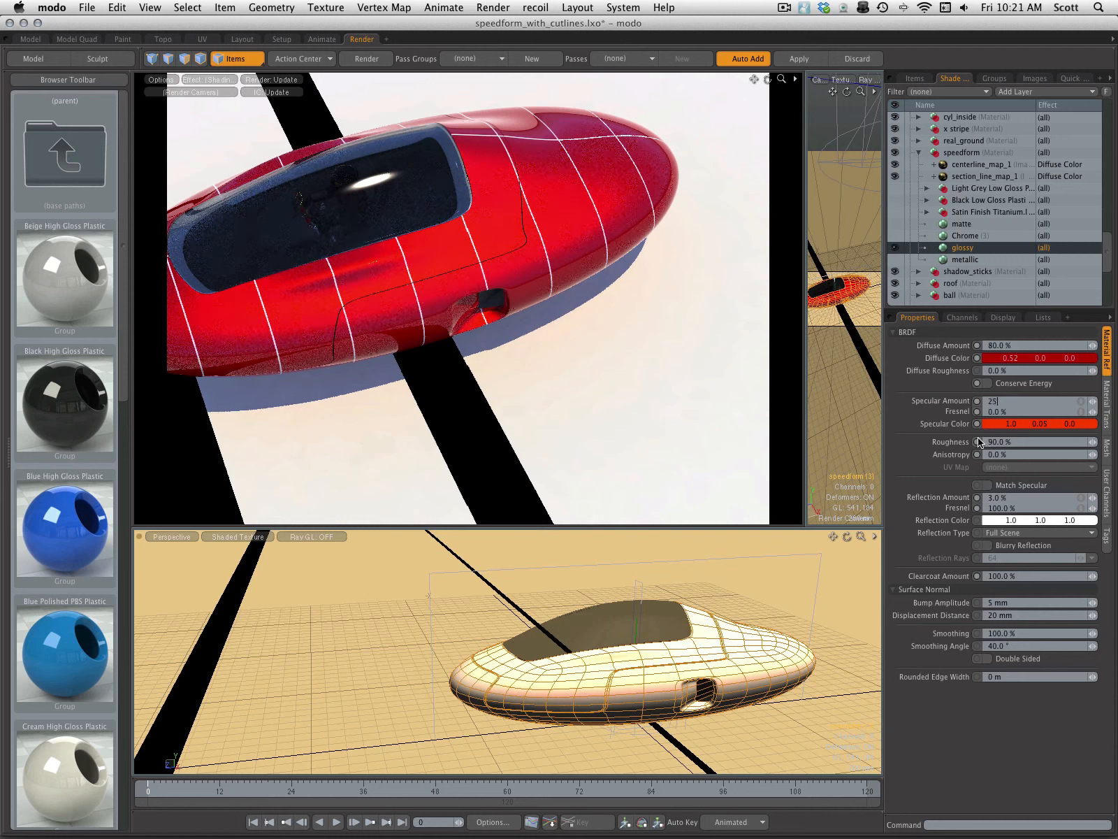
# - Lower the glossy material's specular amount to 25% and finally to 1%
pyautogui.press('Return')
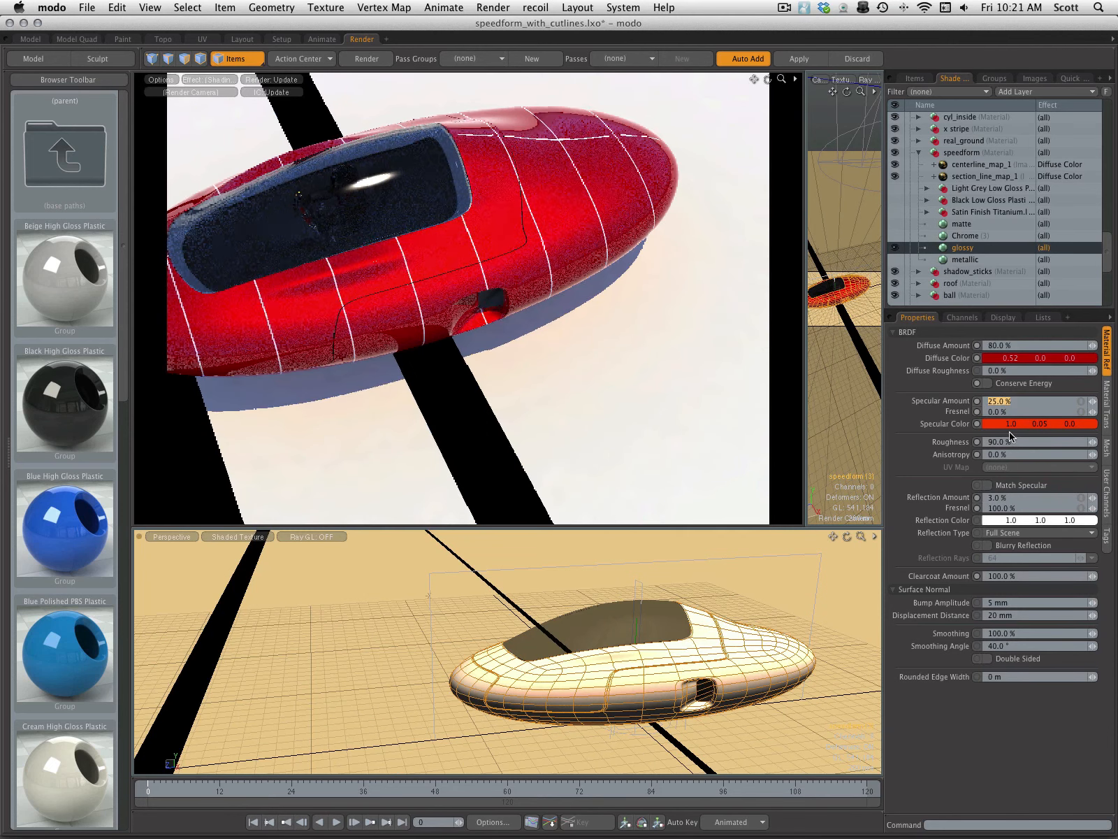
pyautogui.write('1')
pyautogui.press('Return')
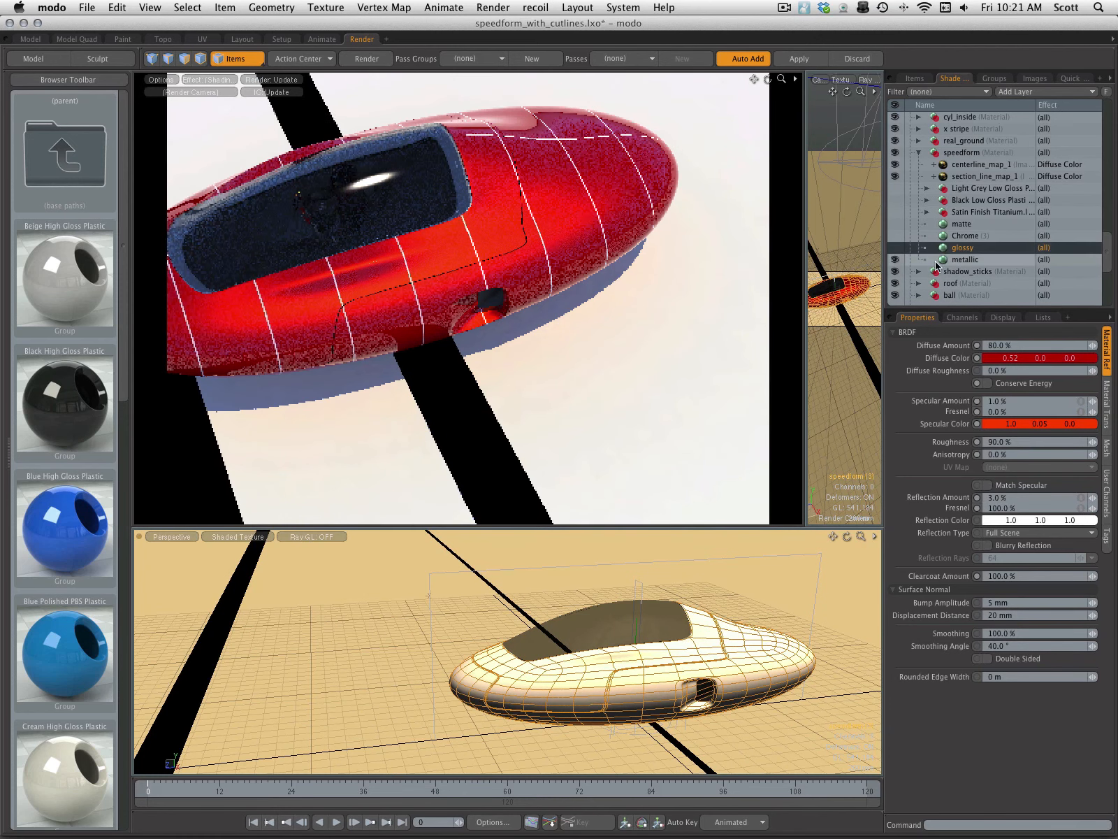
# - Show the metallic material's reflection properties and examine the speedform's highlights from lower and front three-quarter angles in the render preview
pyautogui.click(965, 259)
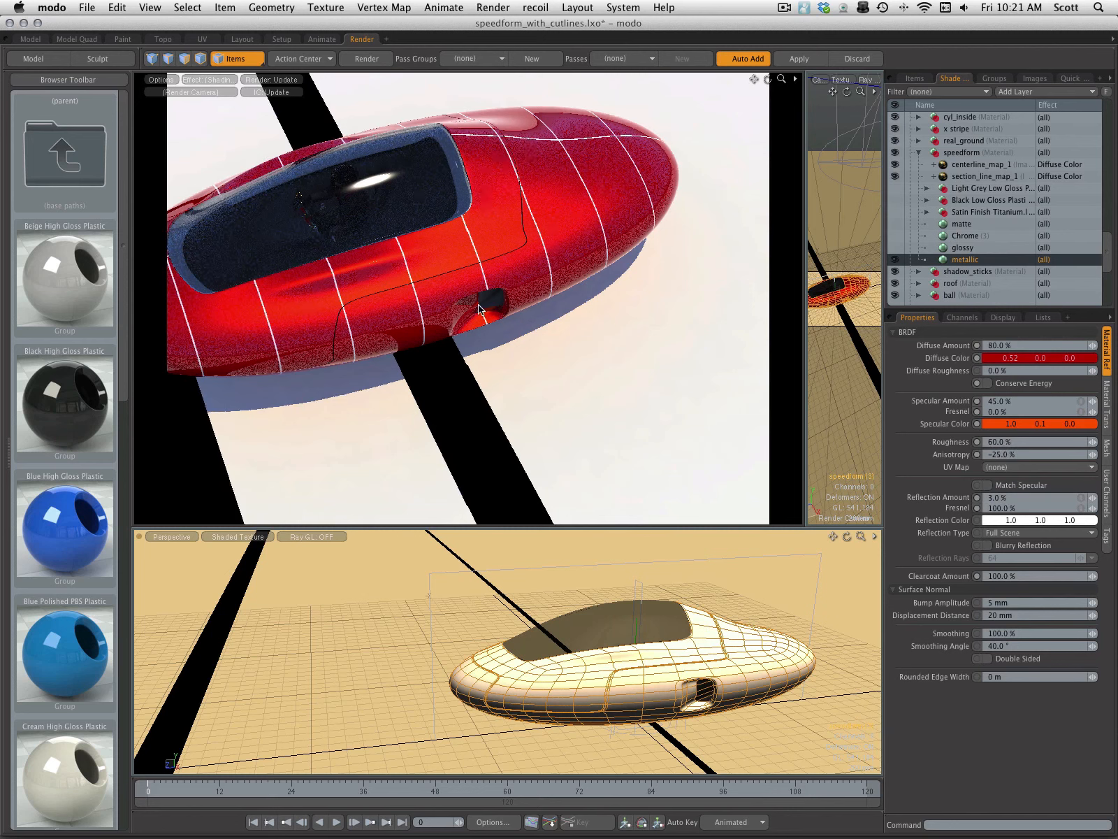
pyautogui.keyDown('alt'); pyautogui.moveTo(508, 317); pyautogui.dragTo(506, 201); pyautogui.keyUp('alt')
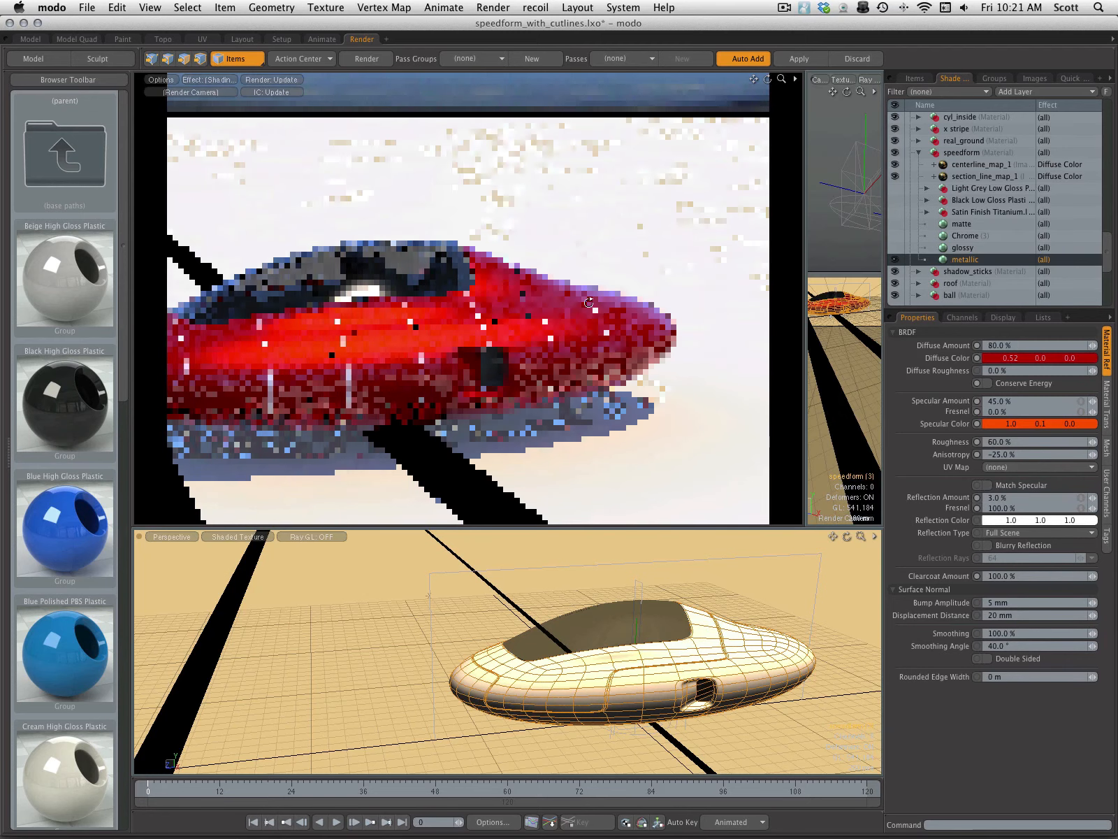
pyautogui.keyDown('alt'); pyautogui.moveTo(493, 346); pyautogui.dragTo(482, 308); pyautogui.keyUp('alt')
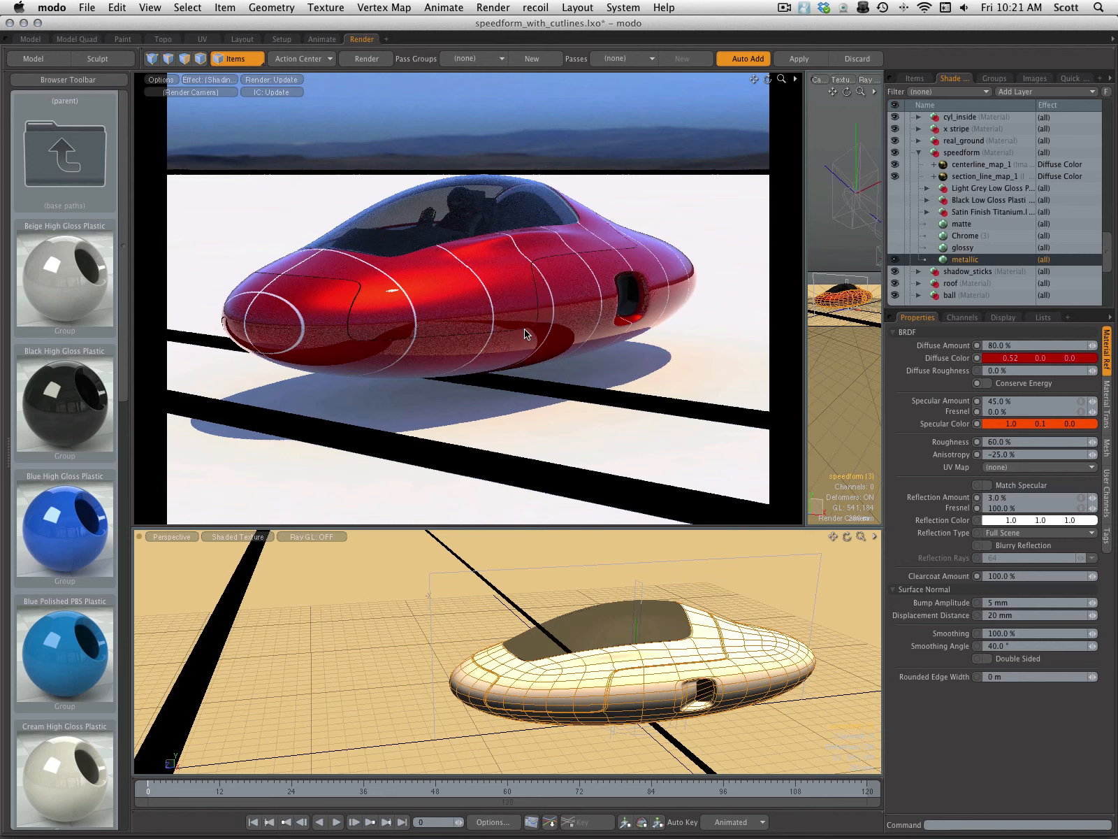
pyautogui.keyDown('alt'); pyautogui.moveTo(525, 323); pyautogui.dragTo(537, 327); pyautogui.keyUp('alt')
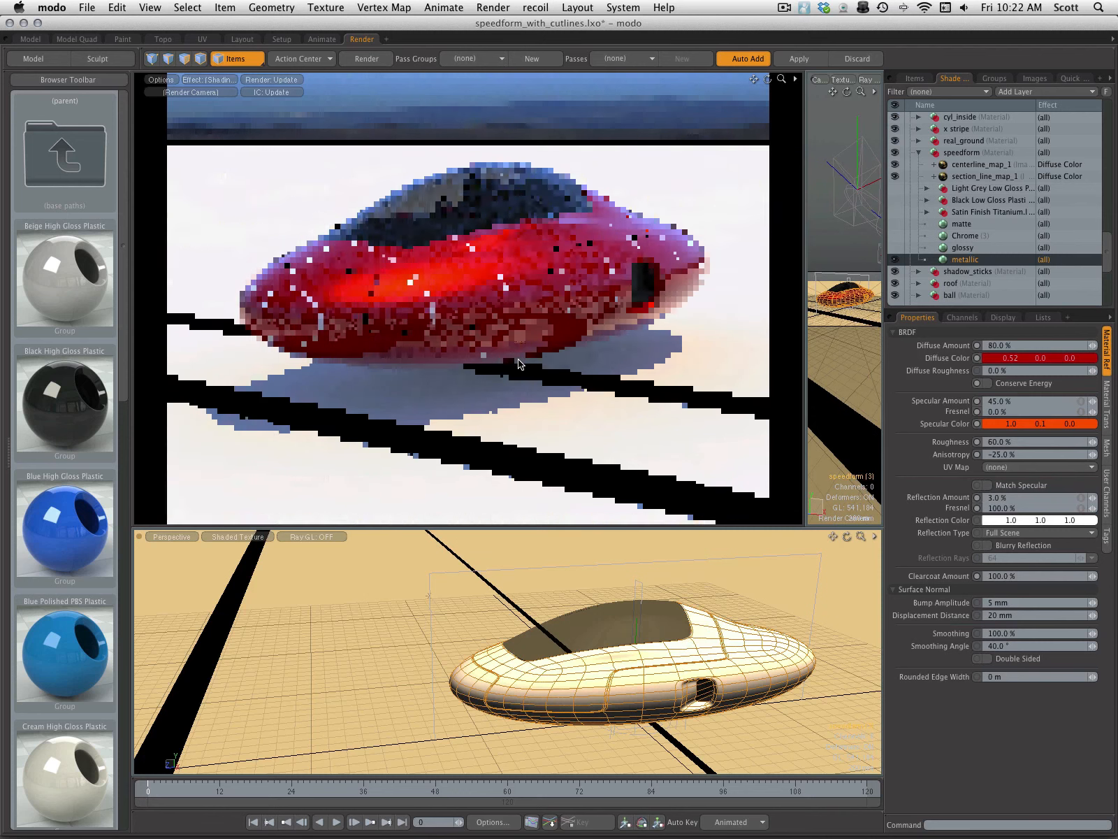